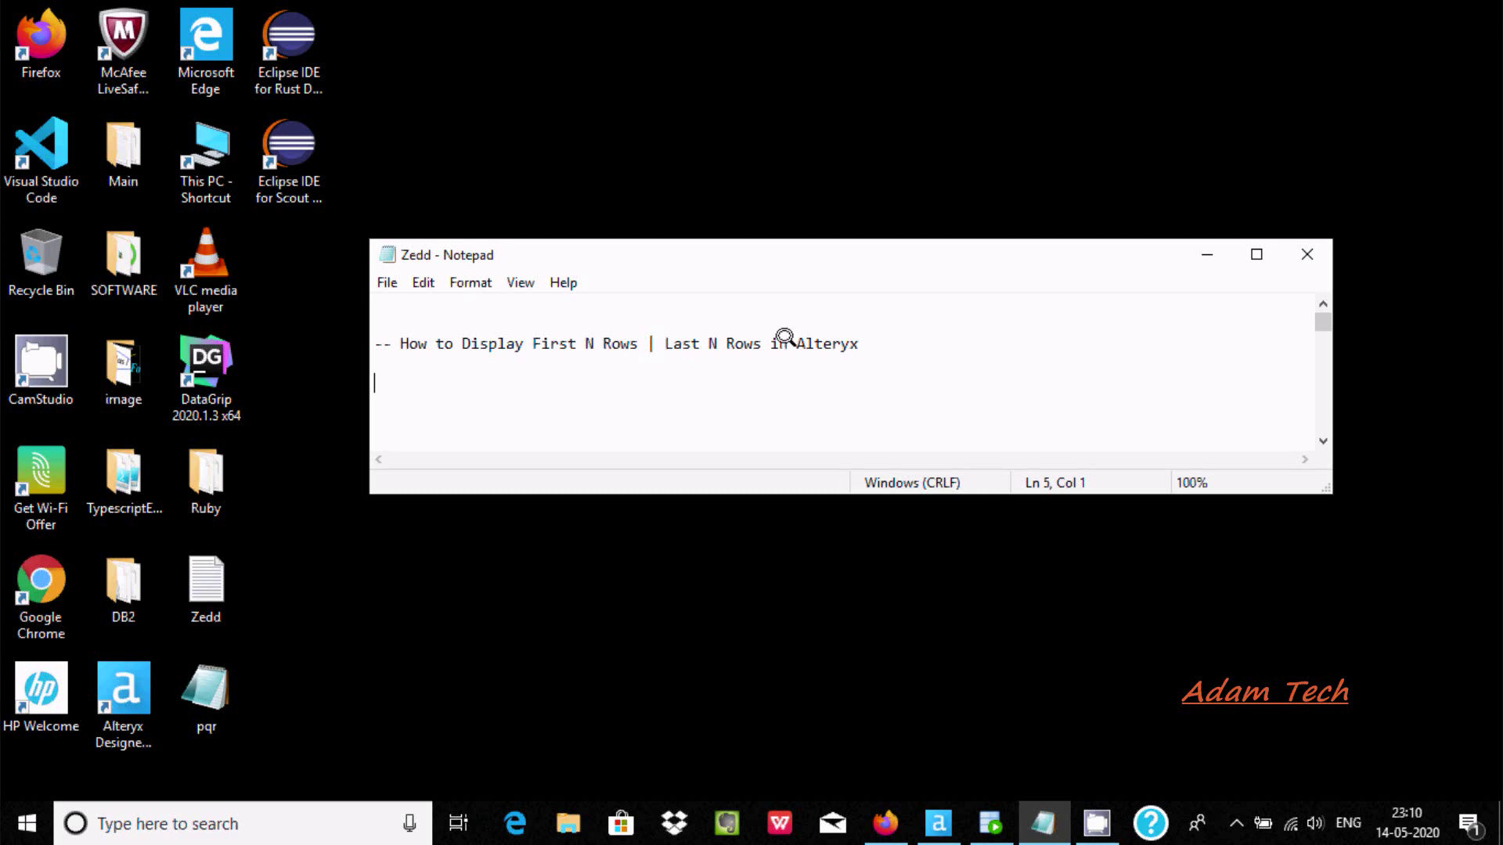
Step: Switch to Alteryx Designer, place an Input Data tool on the empty canvas and connect it to the recent aka:Oracle1 connection
click(938, 822)
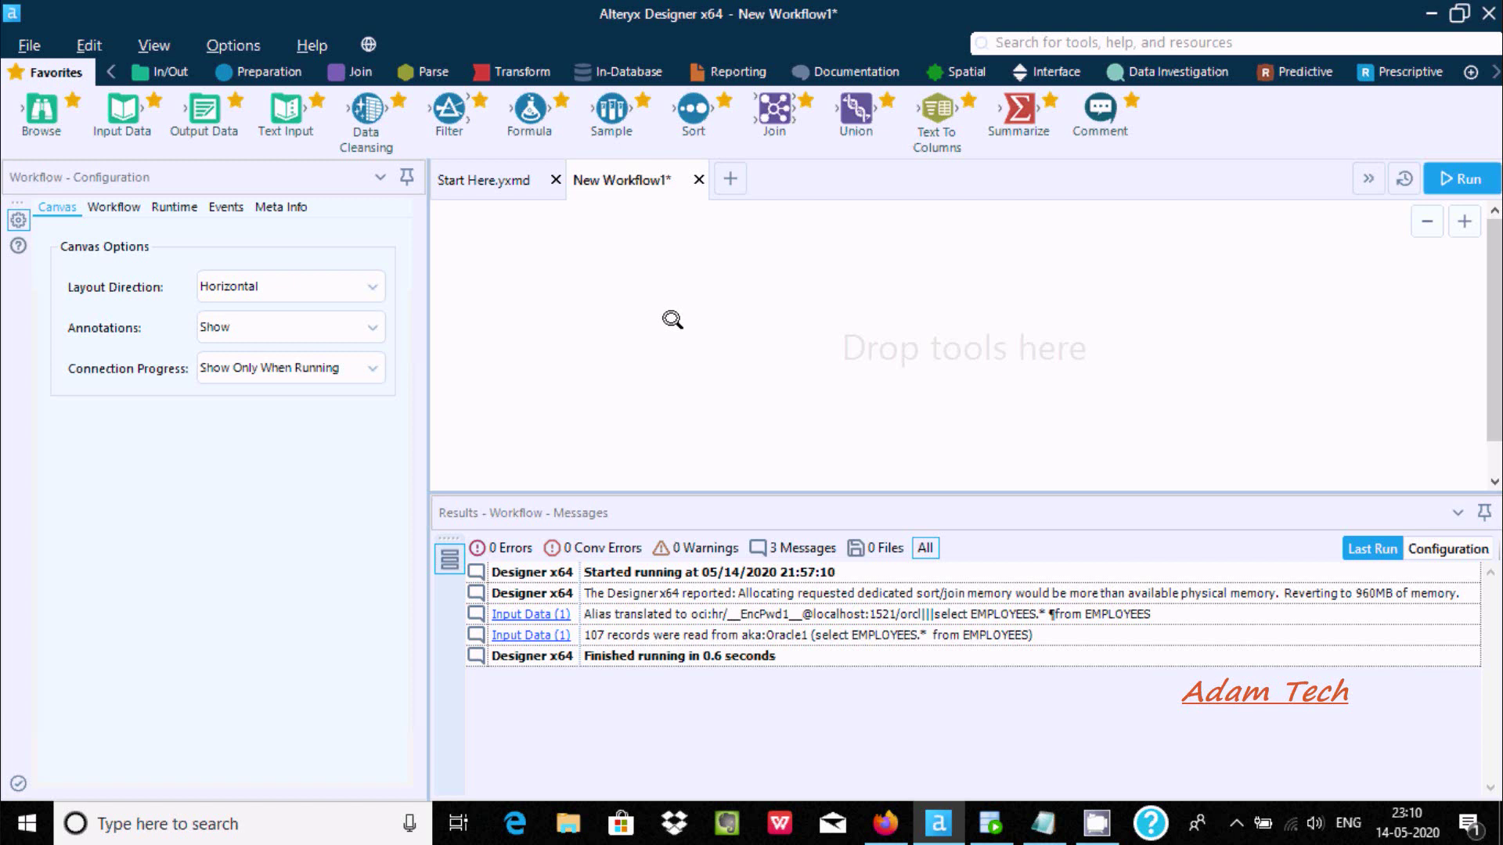
drag(107, 105, 552, 272)
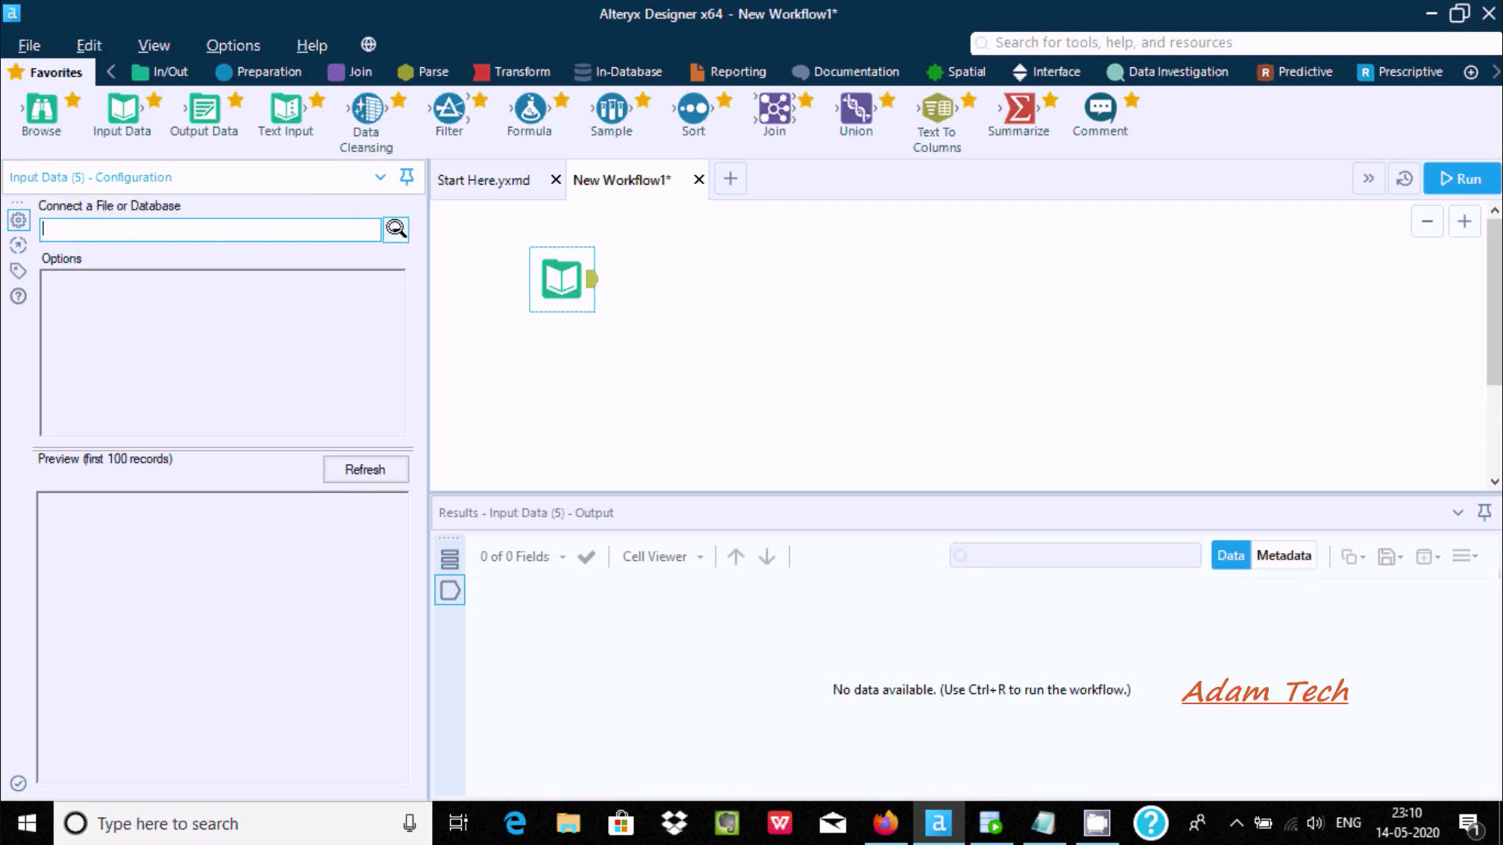
click(387, 221)
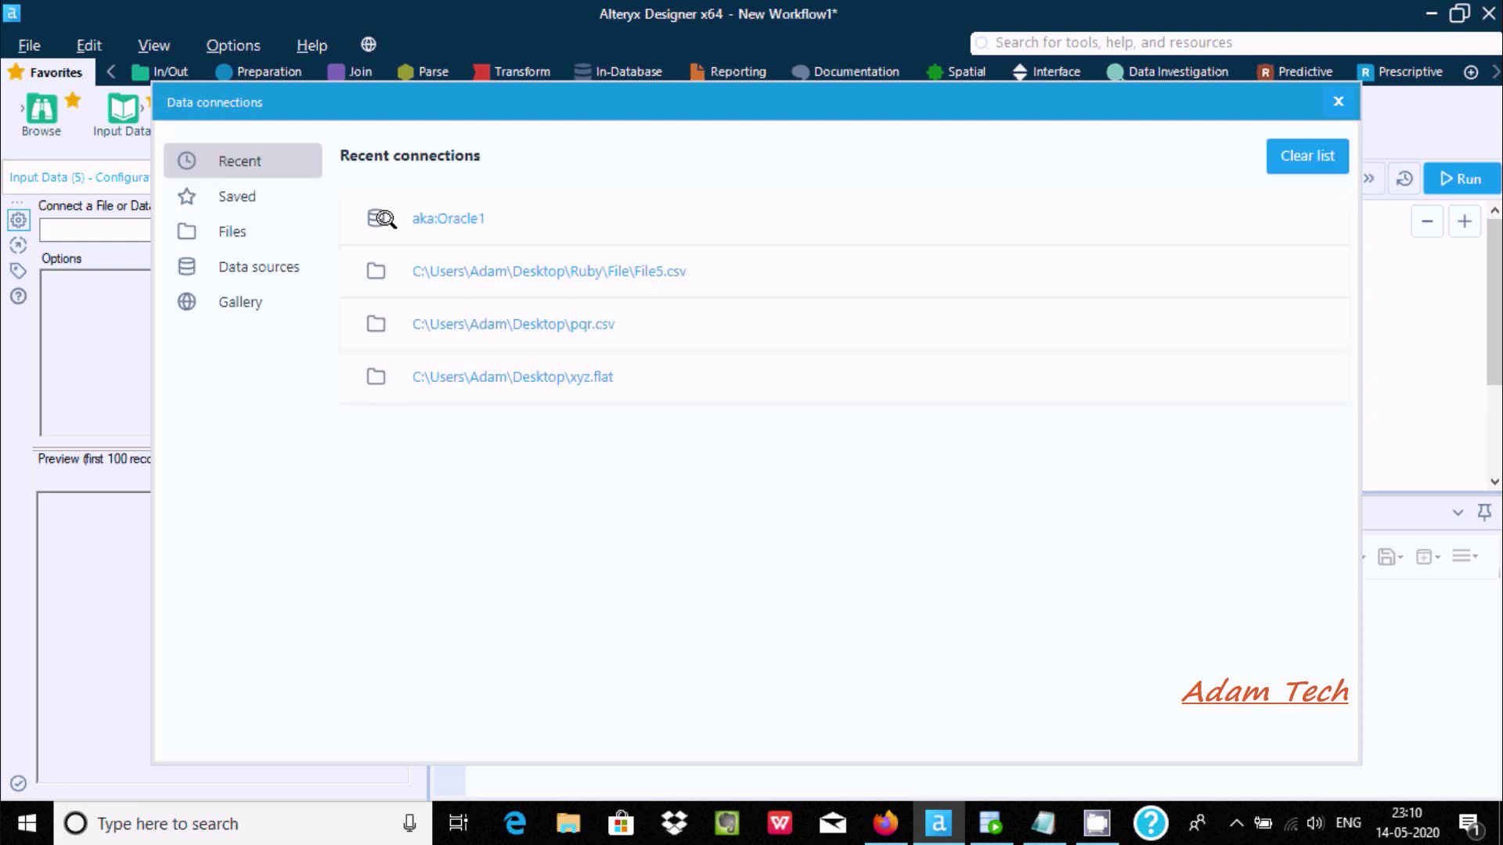
drag(394, 85, 713, 116)
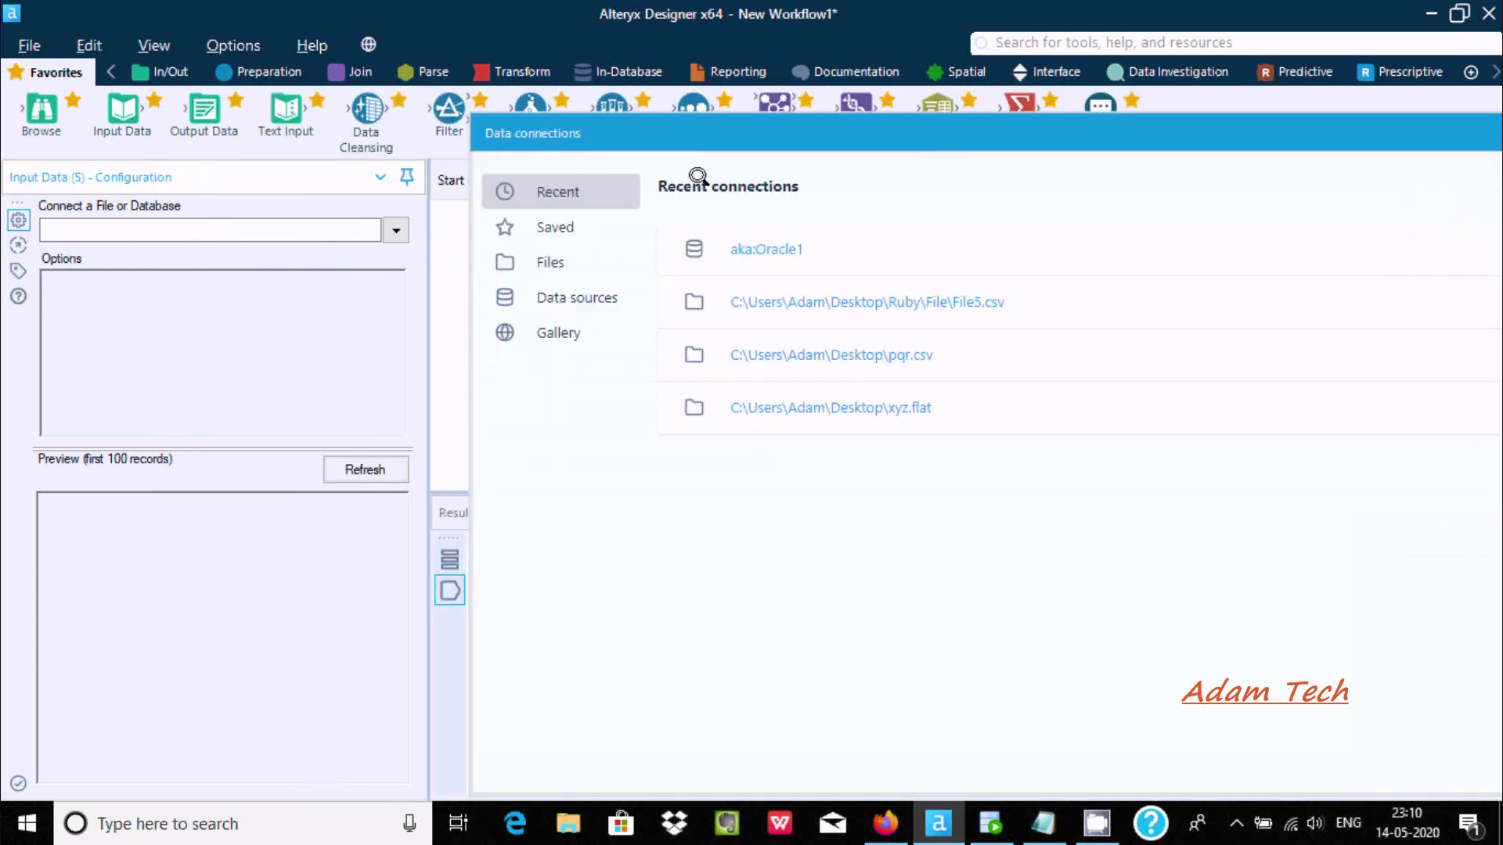
click(771, 248)
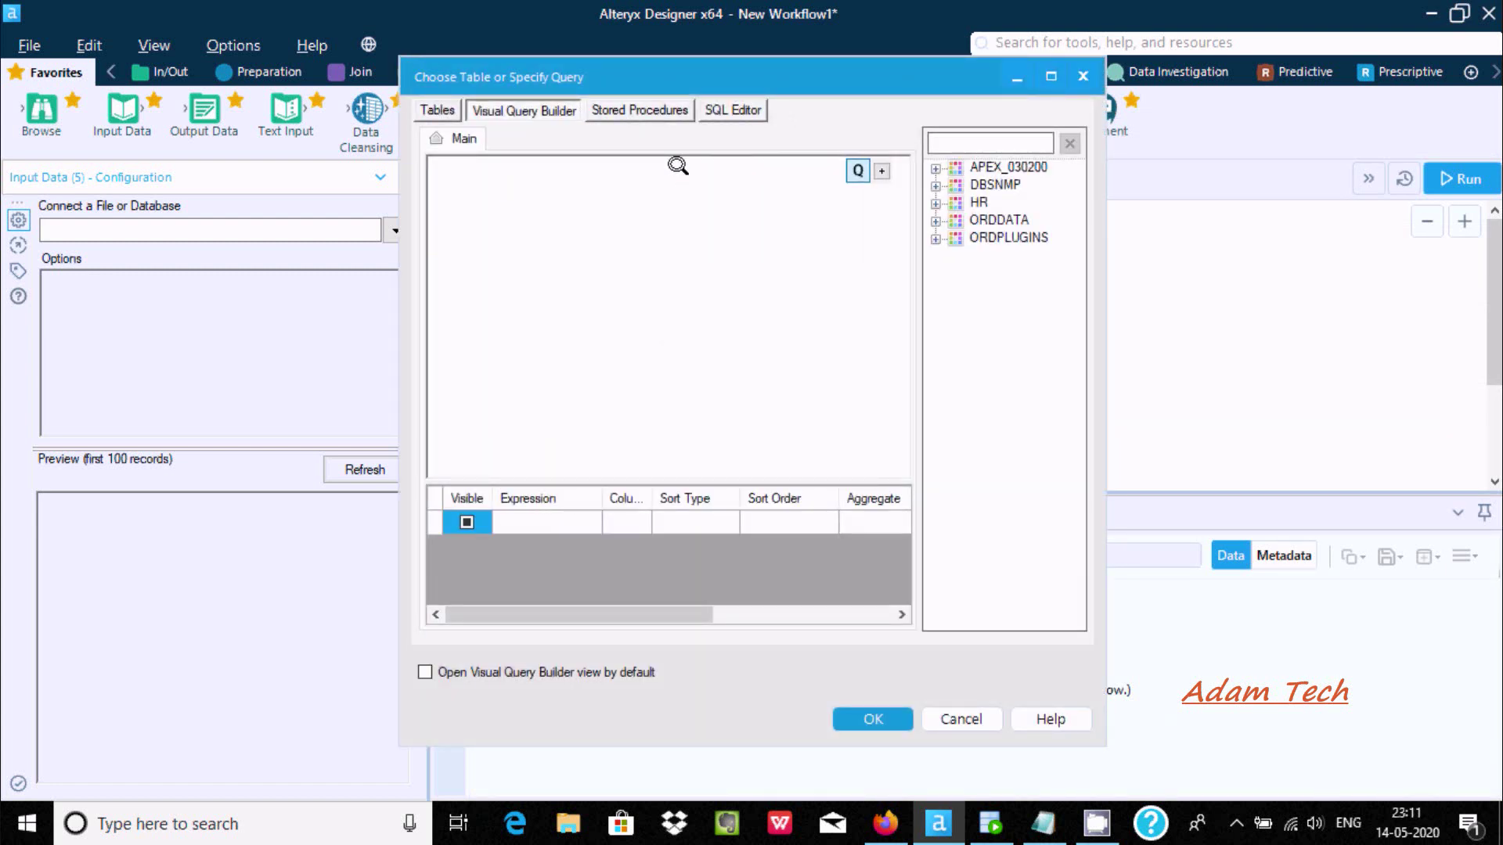
Step: Build the input query from a single instance of the HR schema's EMPLOYEES table with all columns (*) selected, and accept it
click(932, 197)
click(933, 201)
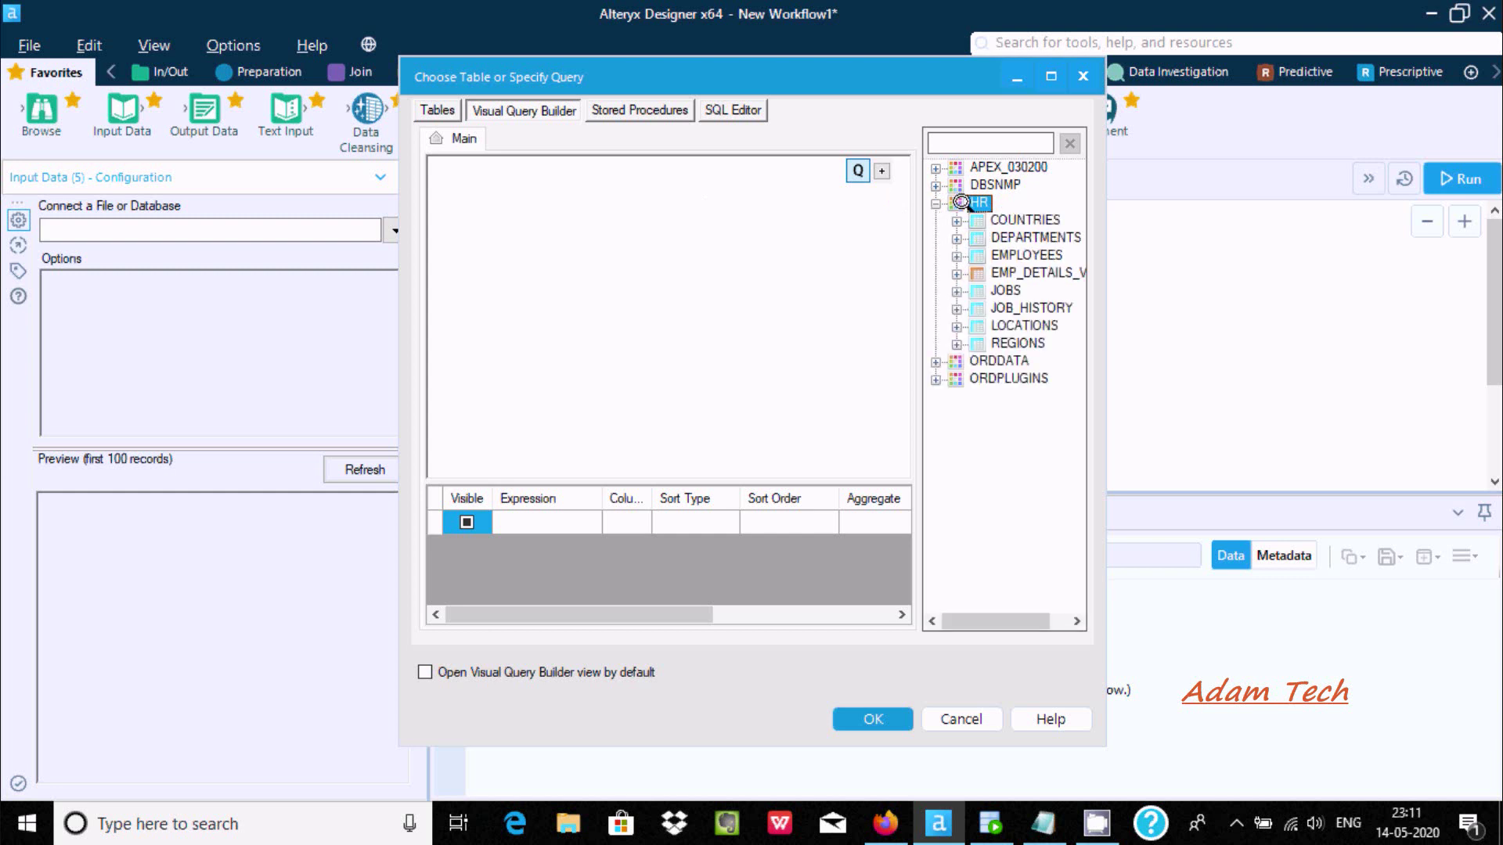
click(980, 249)
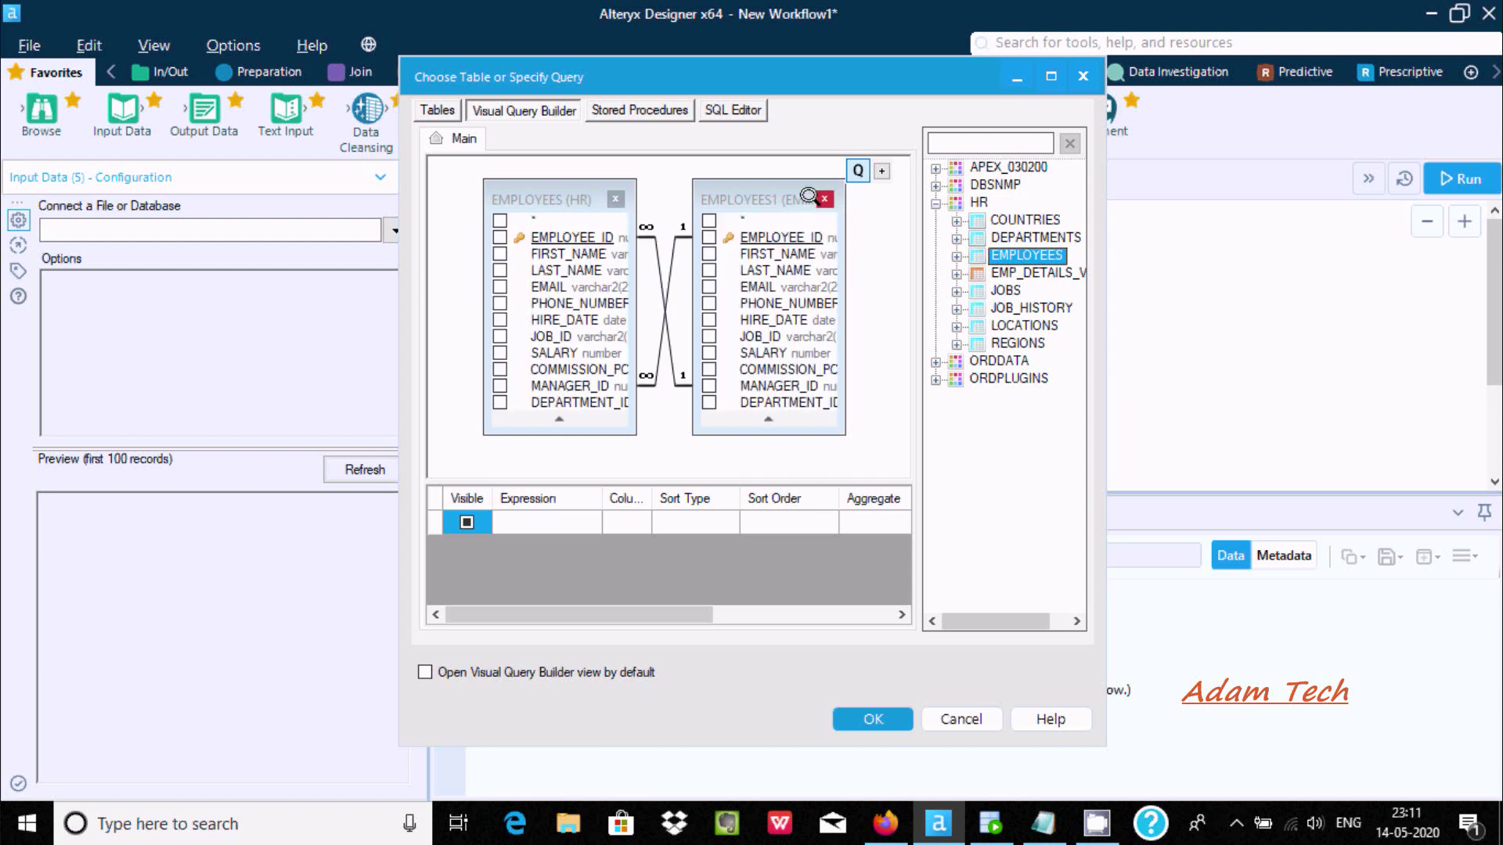
click(821, 199)
click(1051, 76)
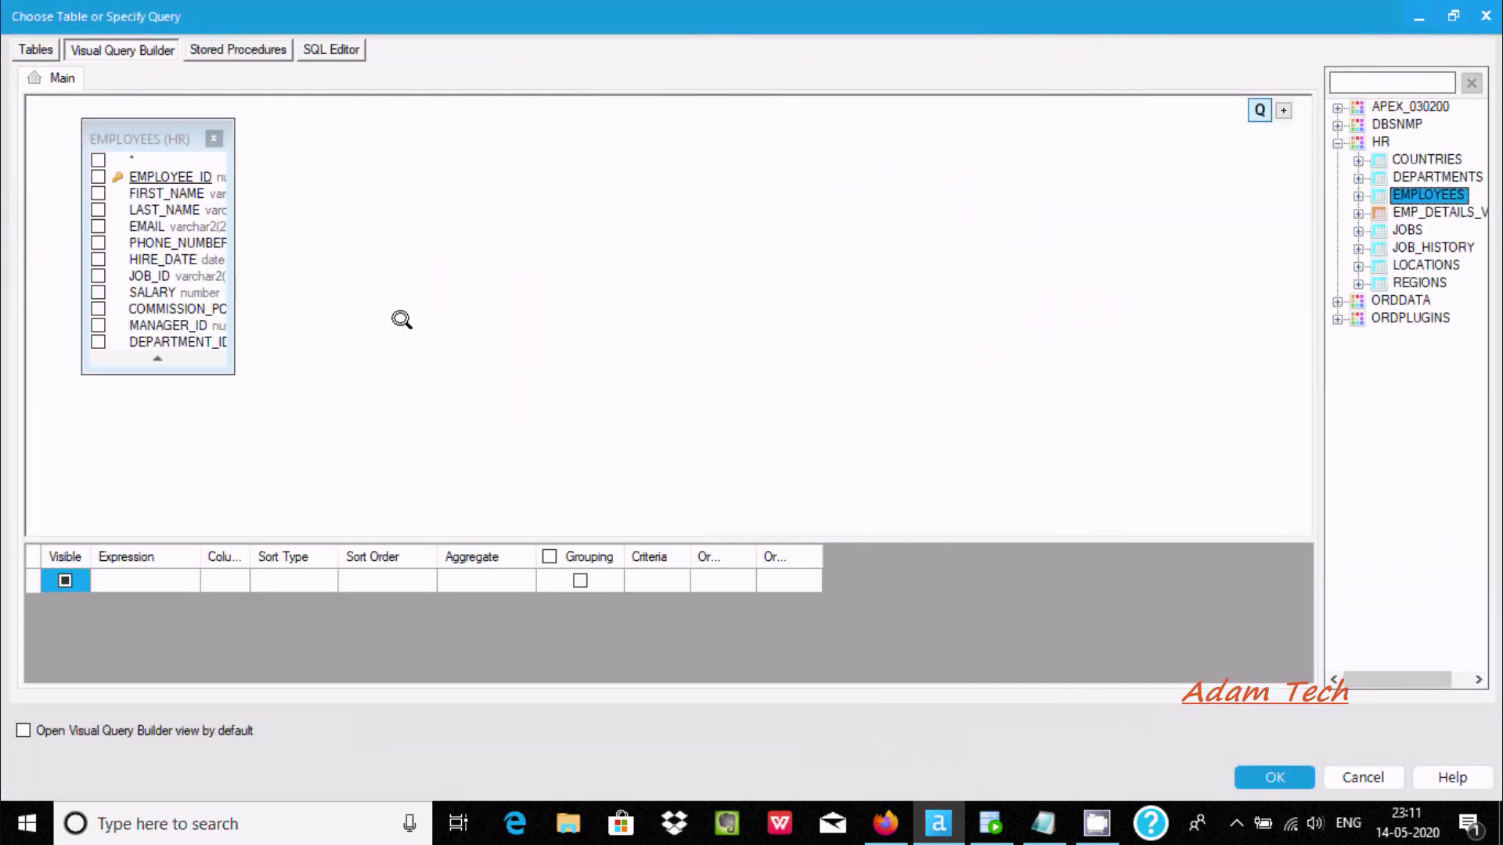
click(99, 157)
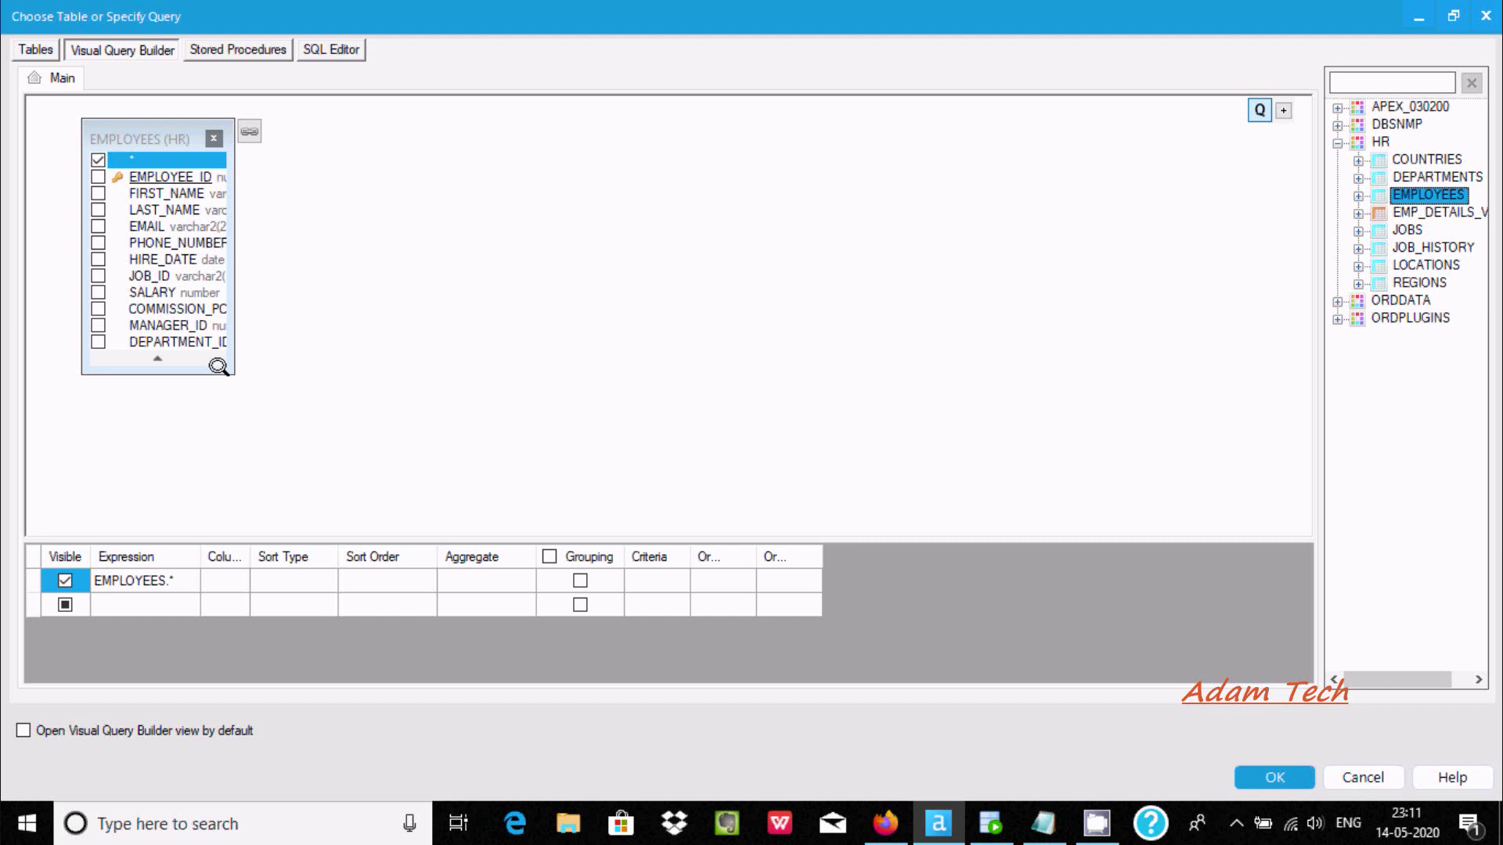
drag(218, 366, 394, 396)
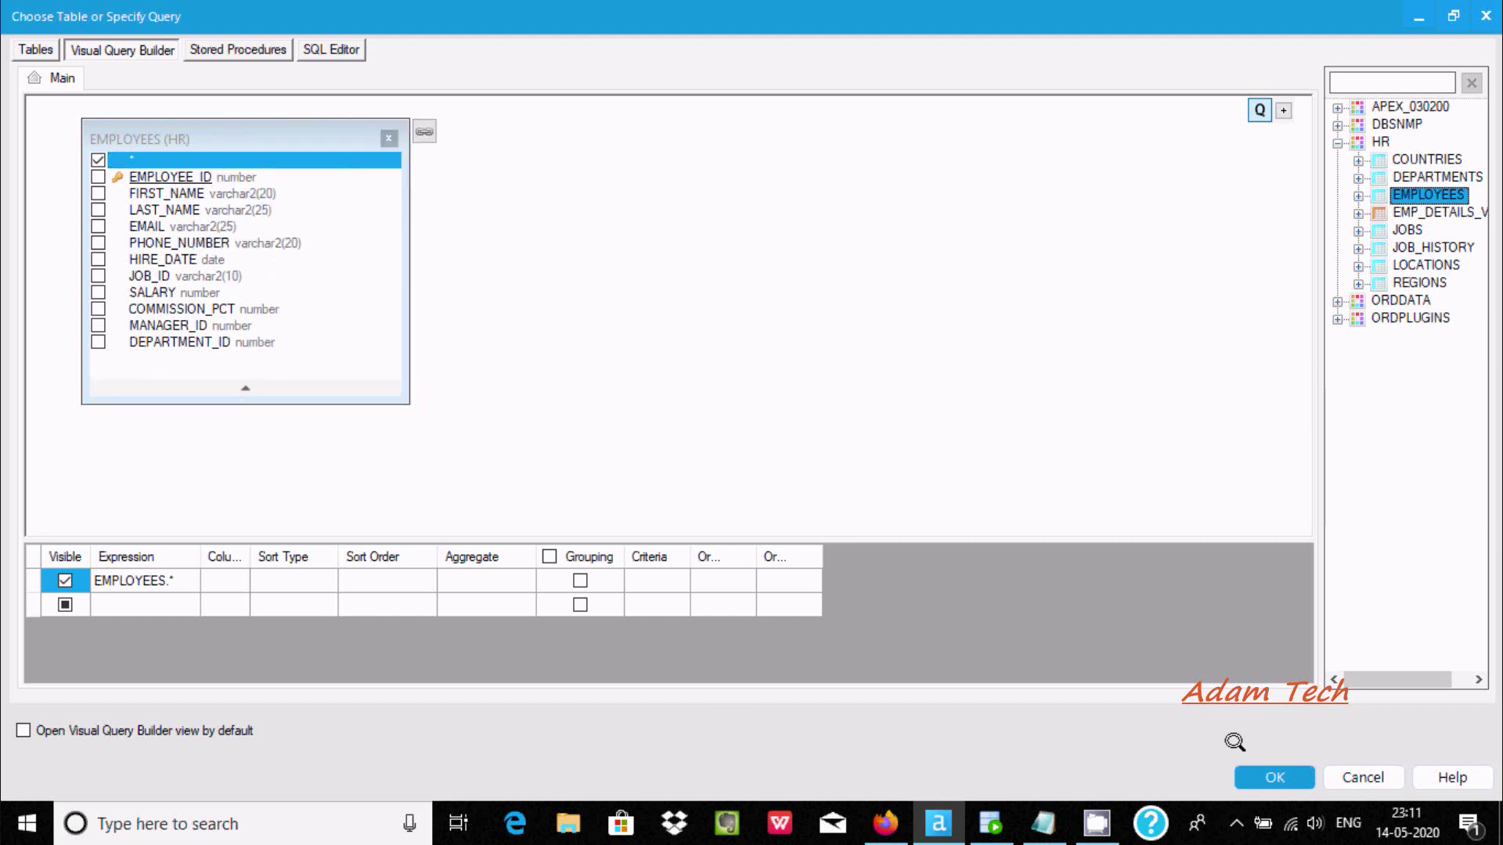
click(1264, 778)
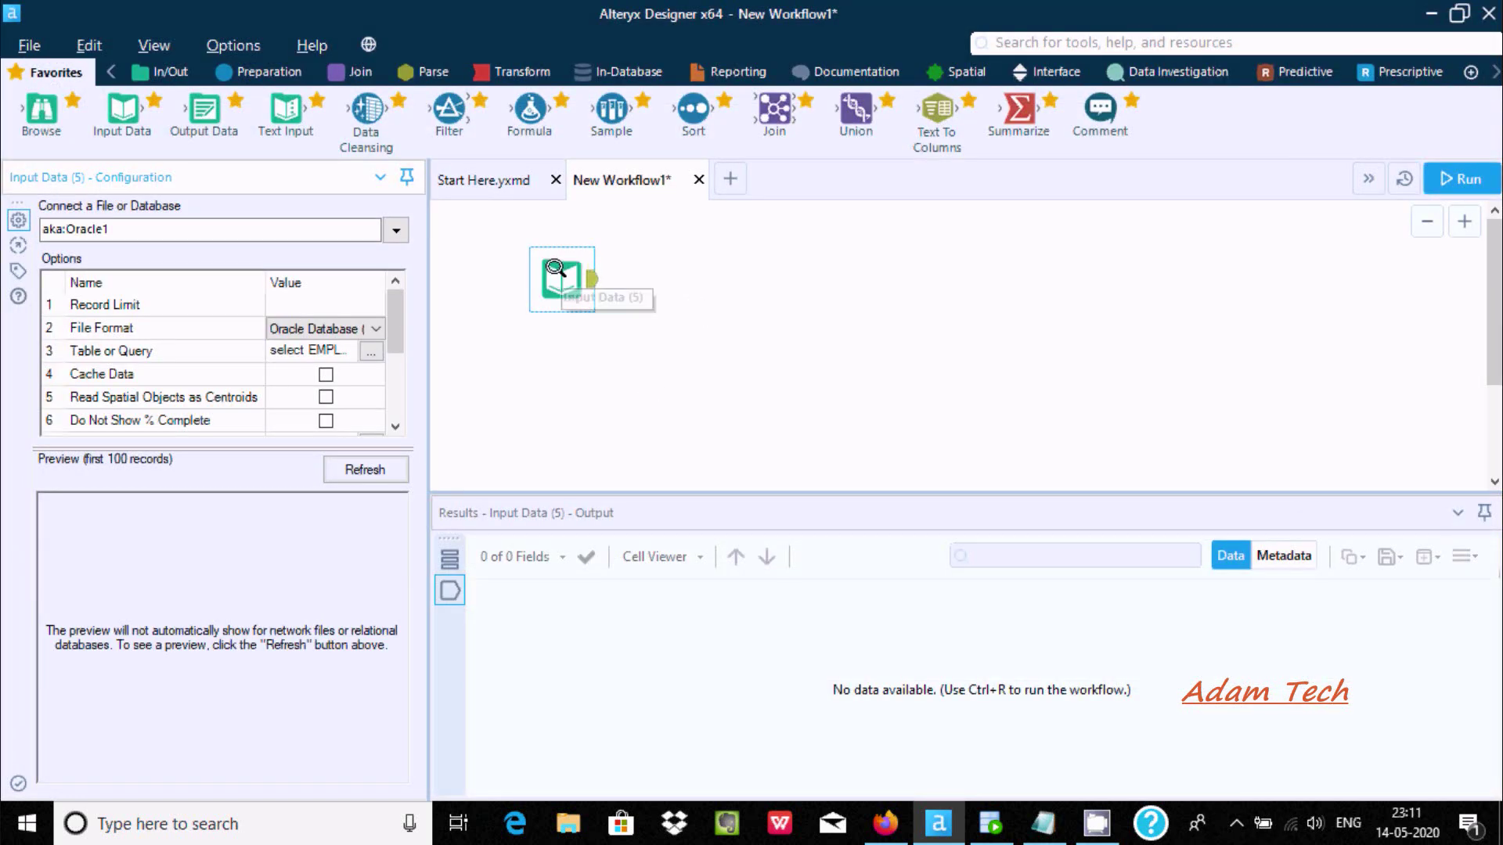
Step: Add a Sample tool beside the Input Data tool and connect the Input Data output to it
click(552, 270)
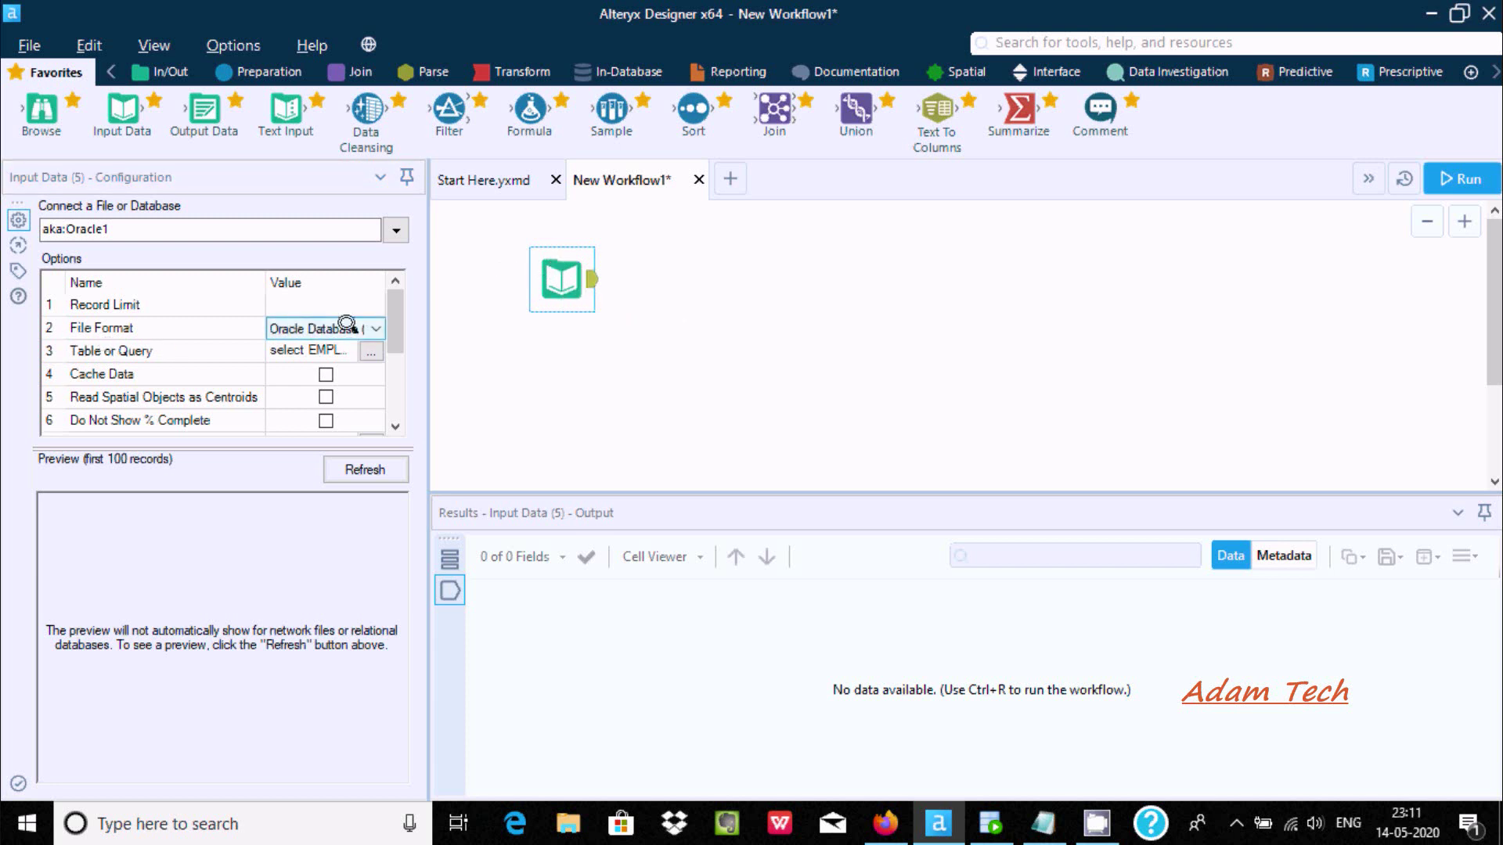
drag(386, 312, 480, 318)
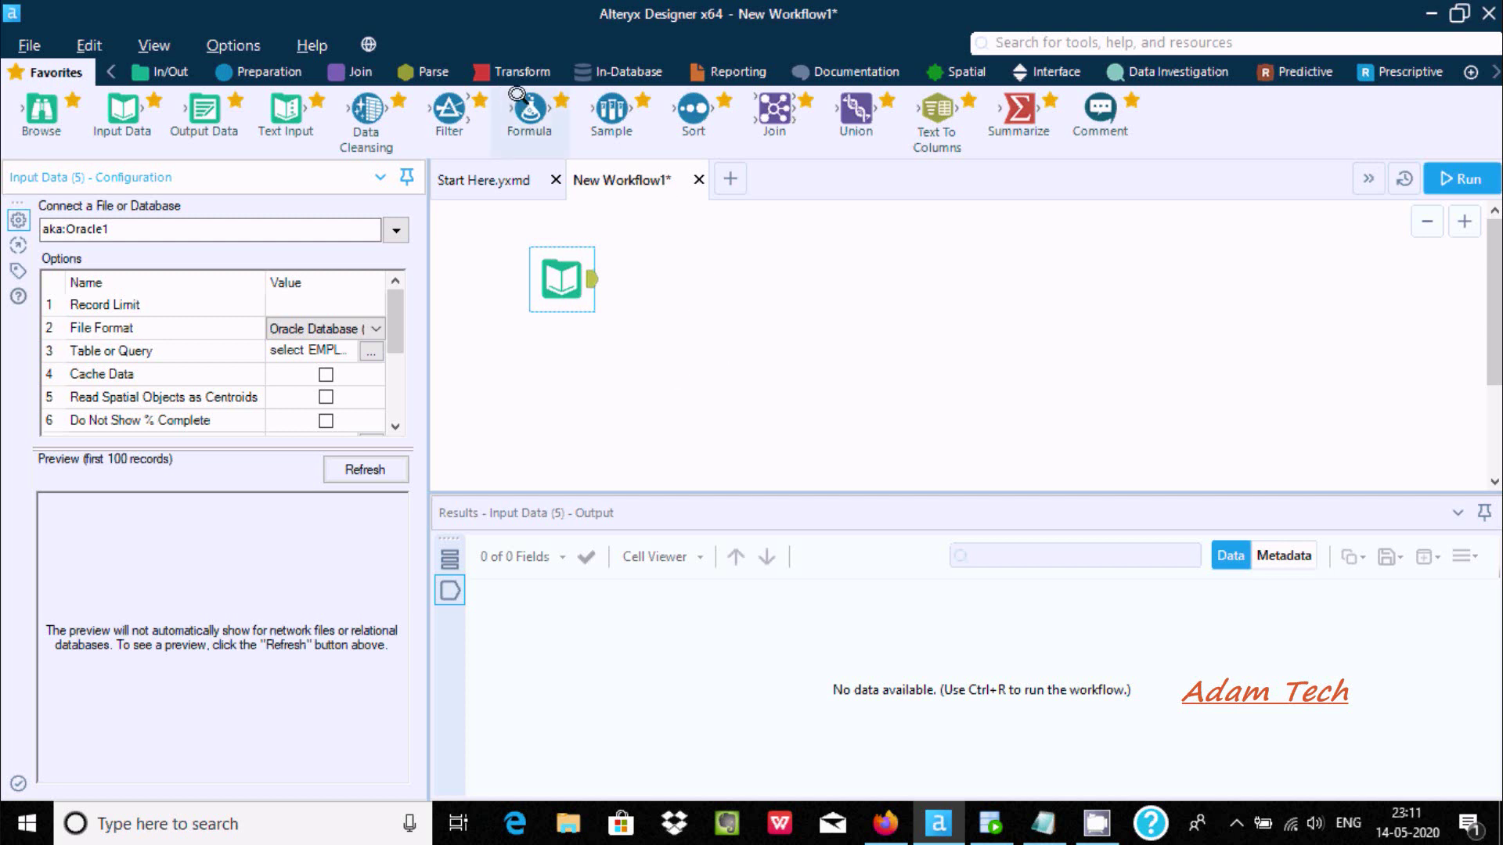
mouse_move(523, 100)
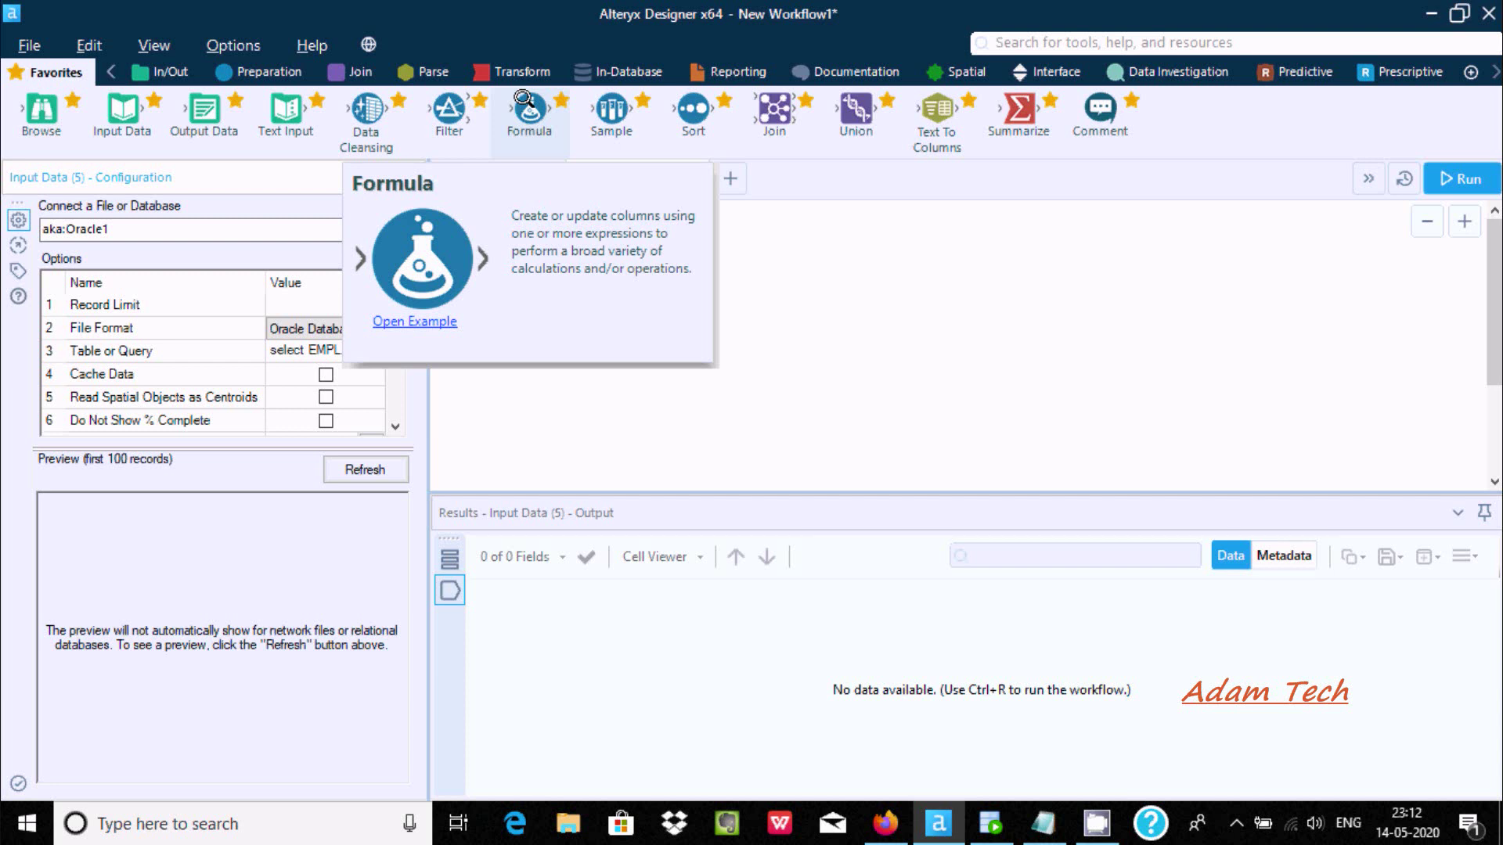
mouse_move(587, 100)
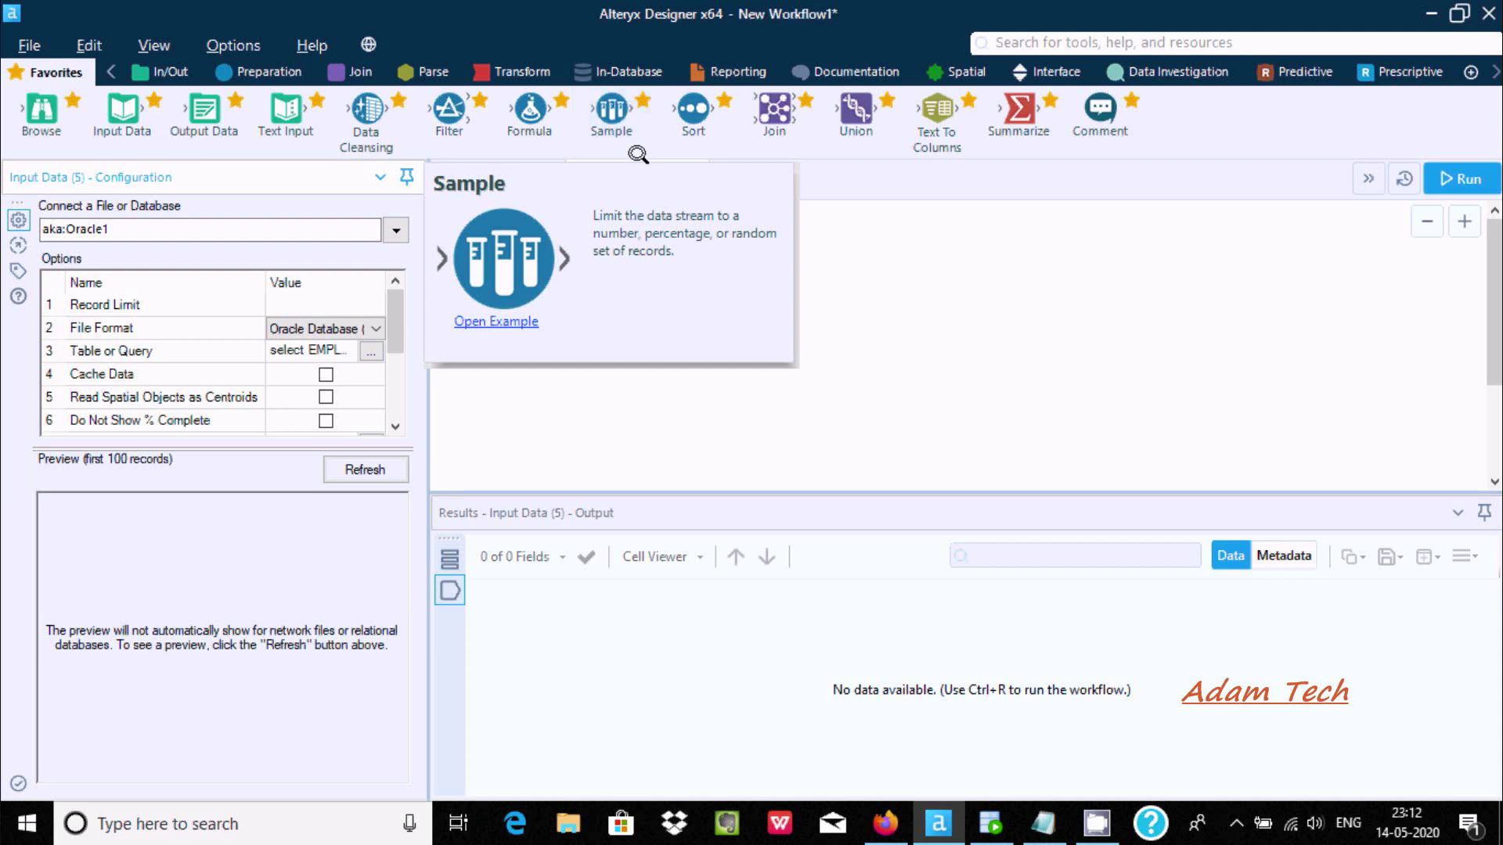
mouse_move(601, 101)
mouse_down()
mouse_move(727, 302)
mouse_move(767, 290)
mouse_up()
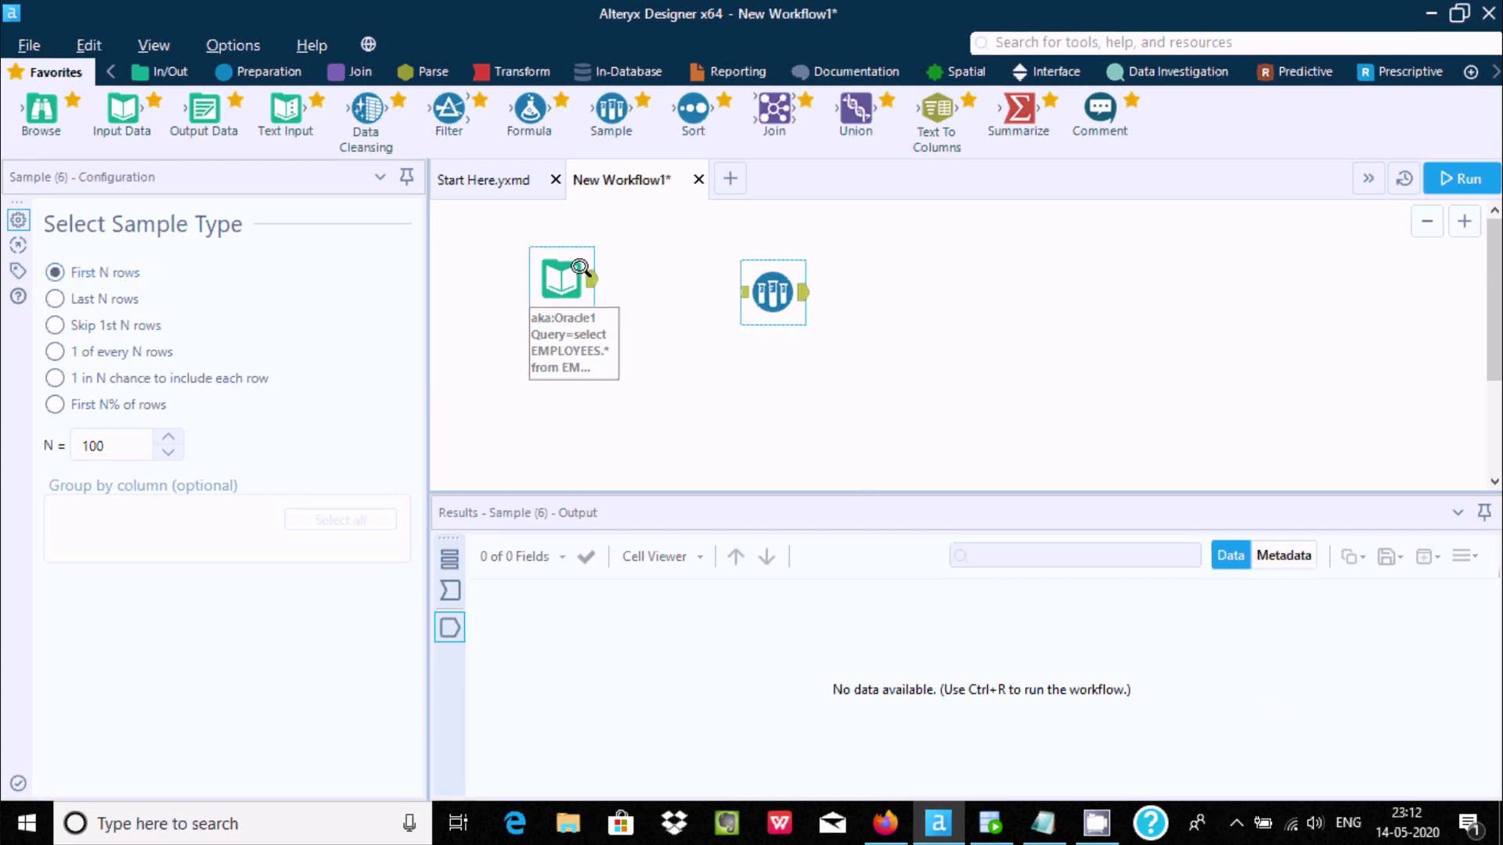
drag(775, 301, 773, 314)
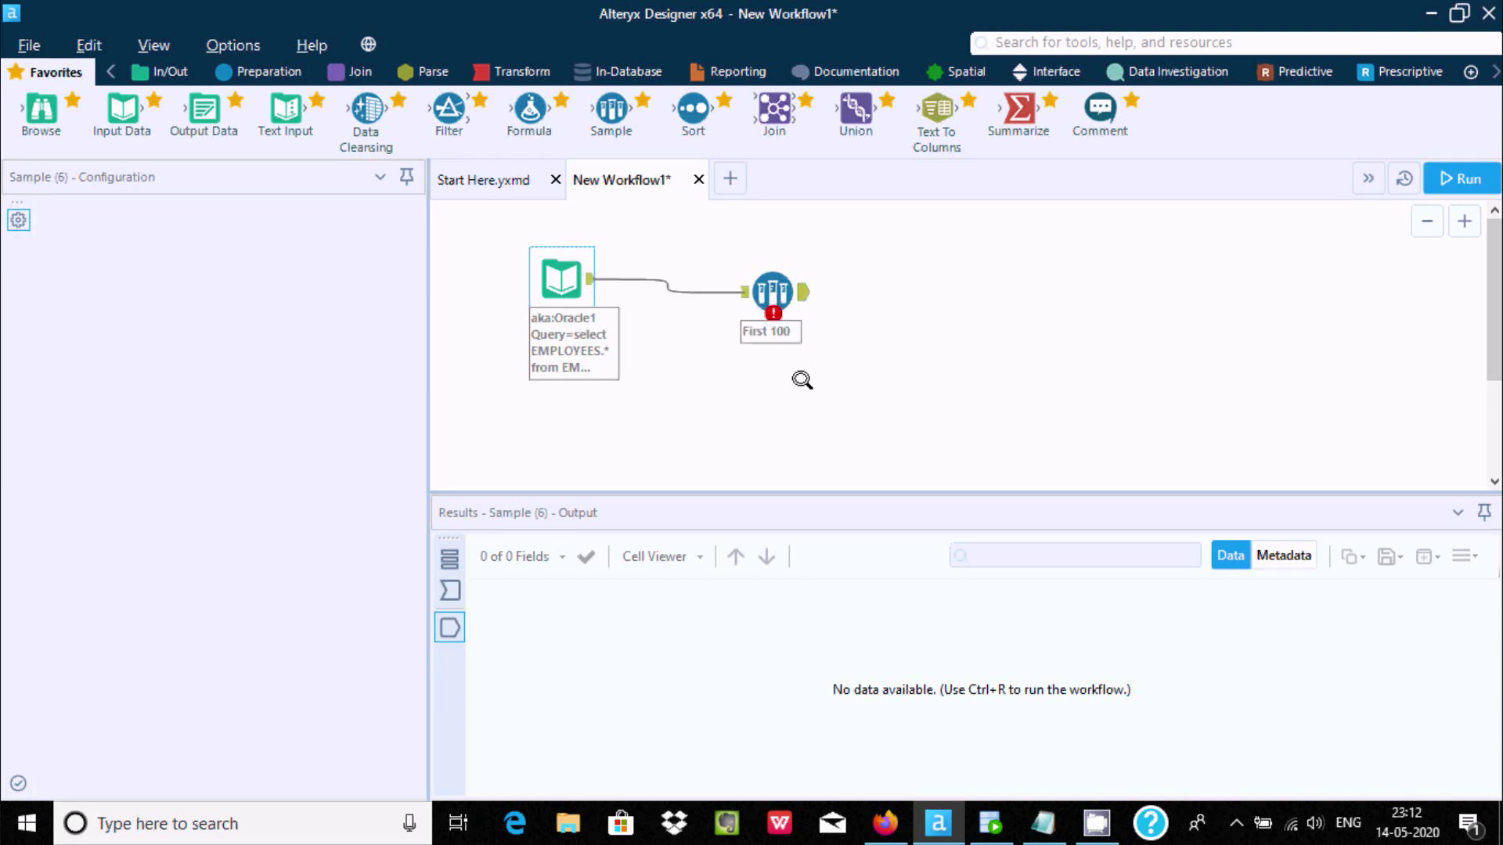
Step: Add a Report Text tool after the Sample tool and connect the Sample output to its input
click(716, 71)
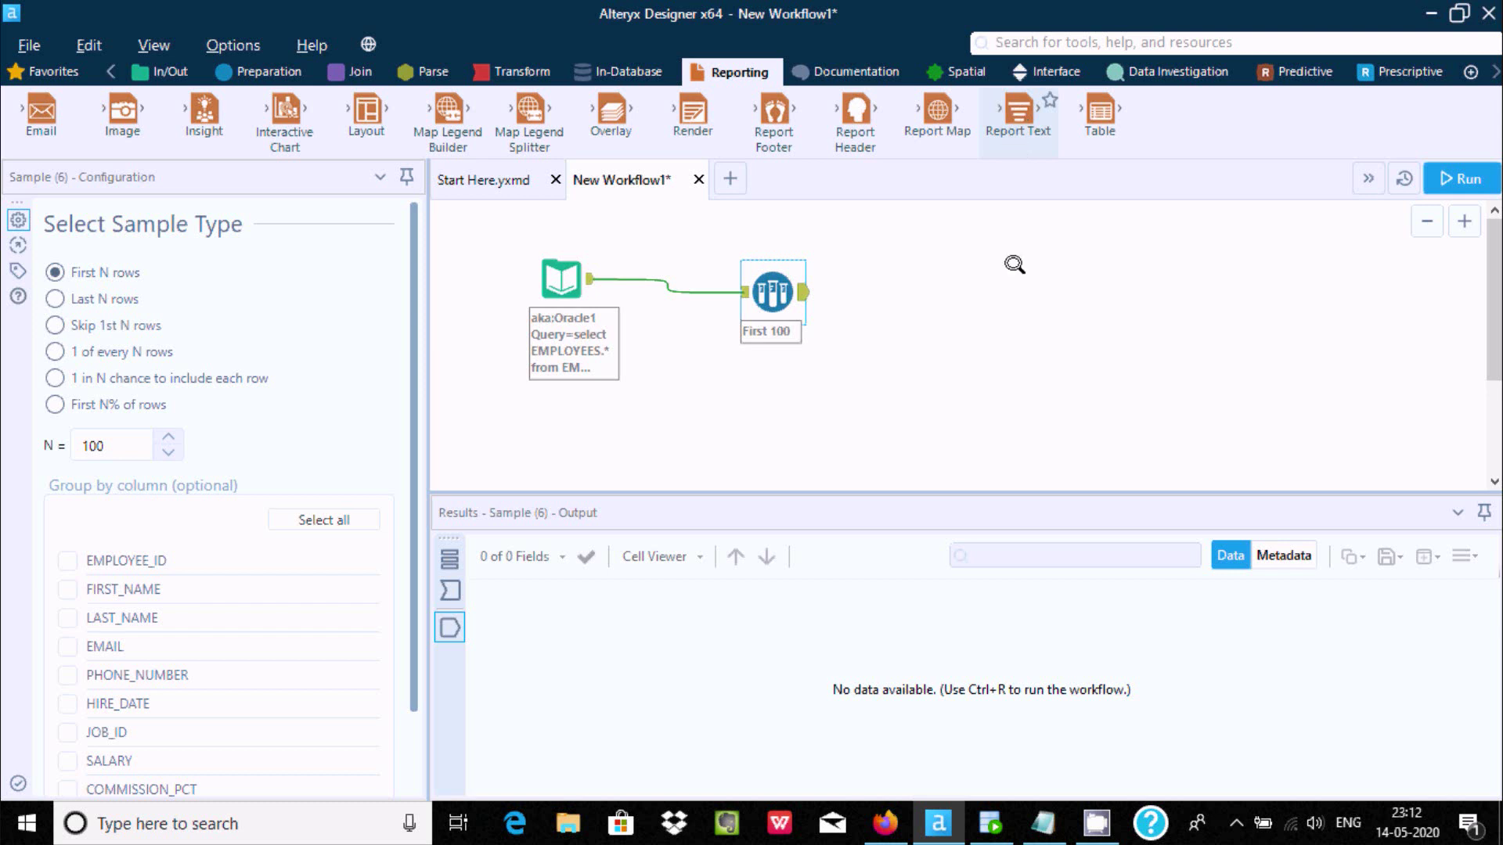
drag(1014, 264, 1018, 291)
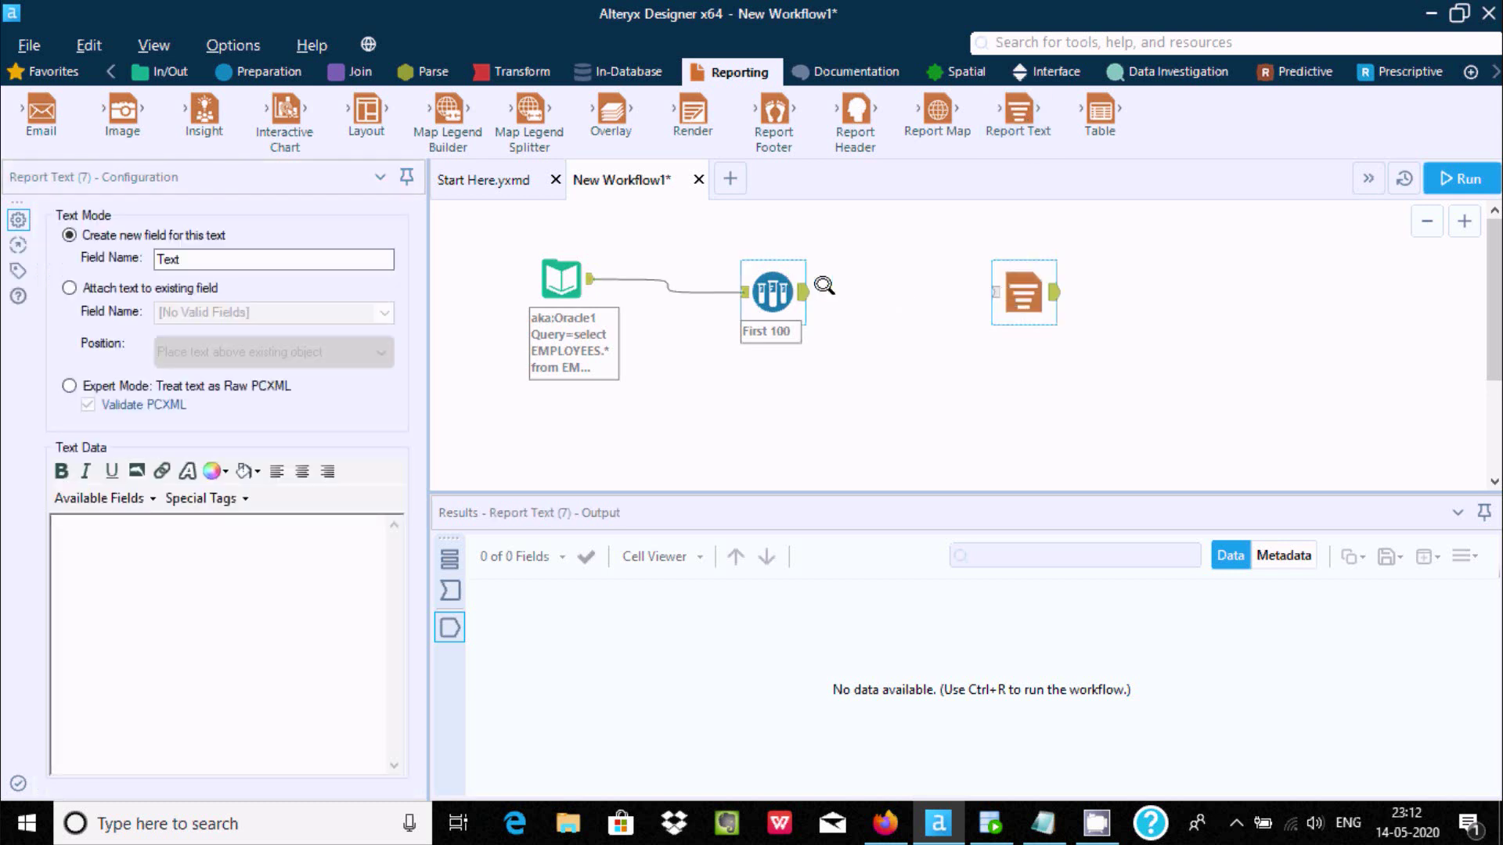
drag(804, 292, 994, 292)
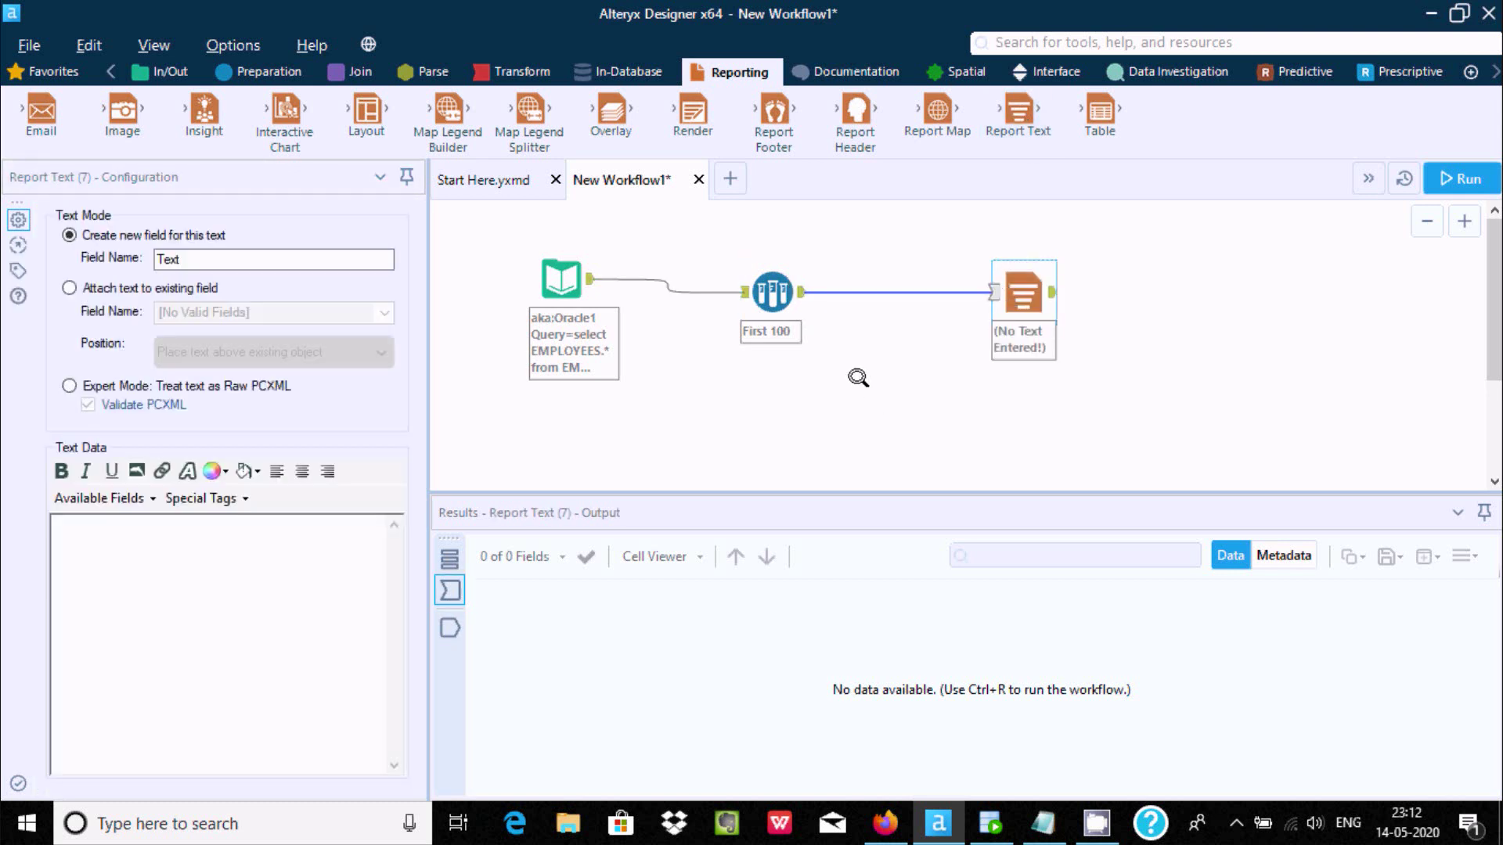
Step: Configure the Sample tool to keep the first N rows with N set to 10, and run the workflow
click(567, 282)
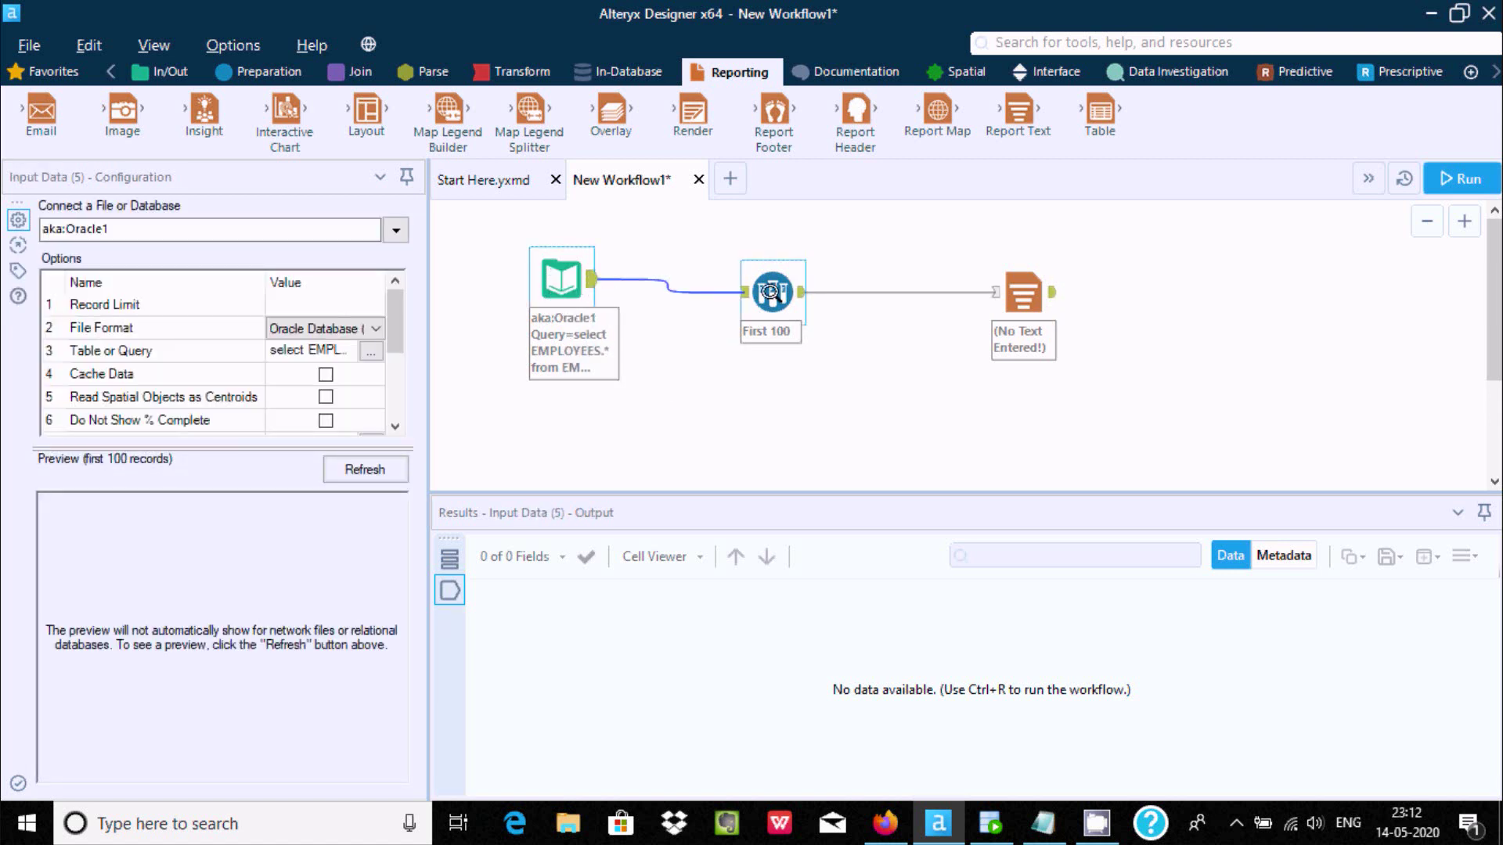
click(773, 292)
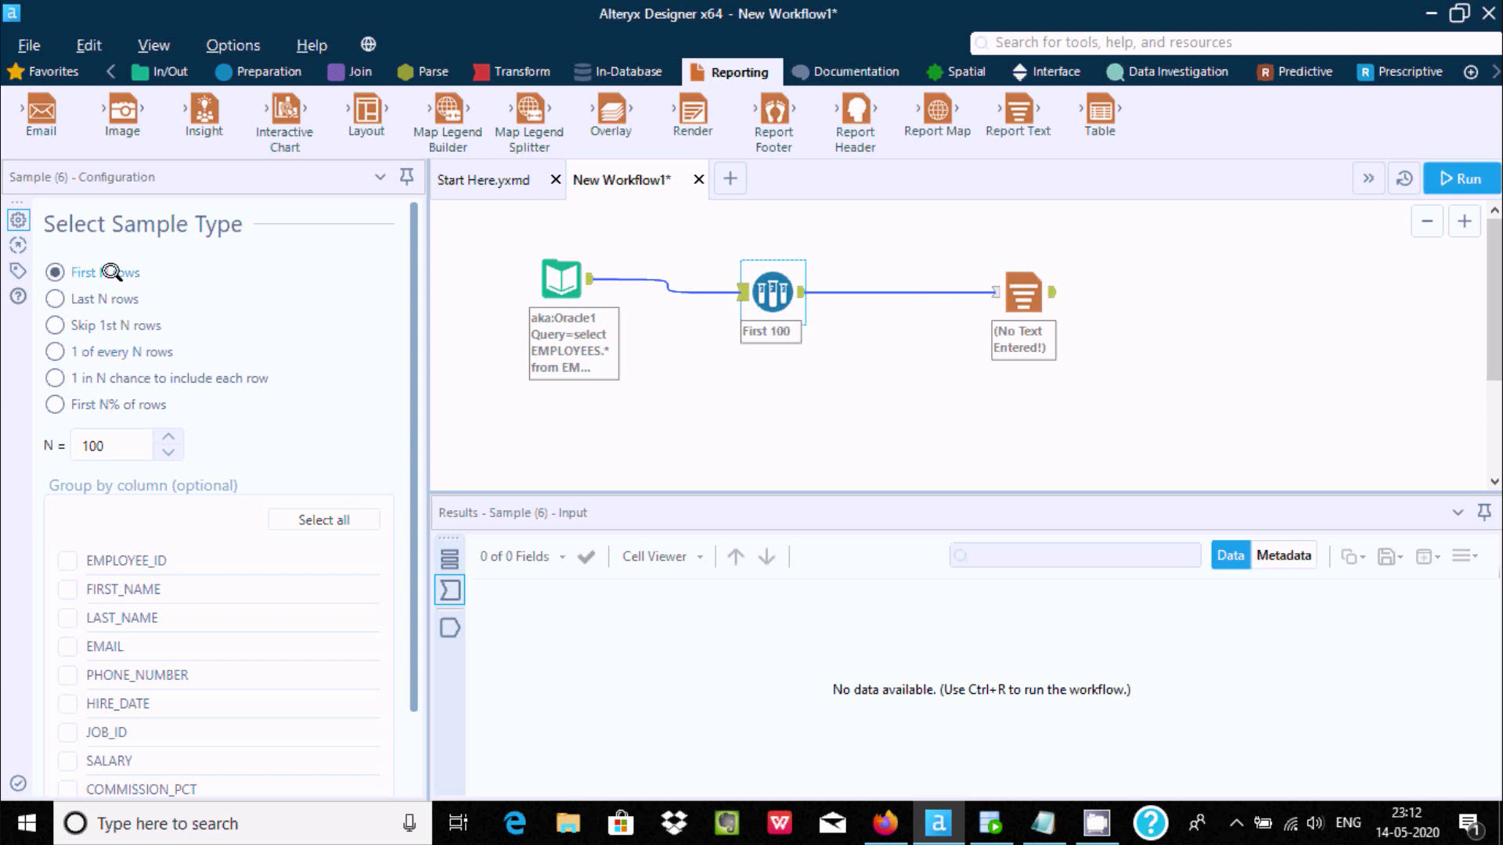
click(557, 270)
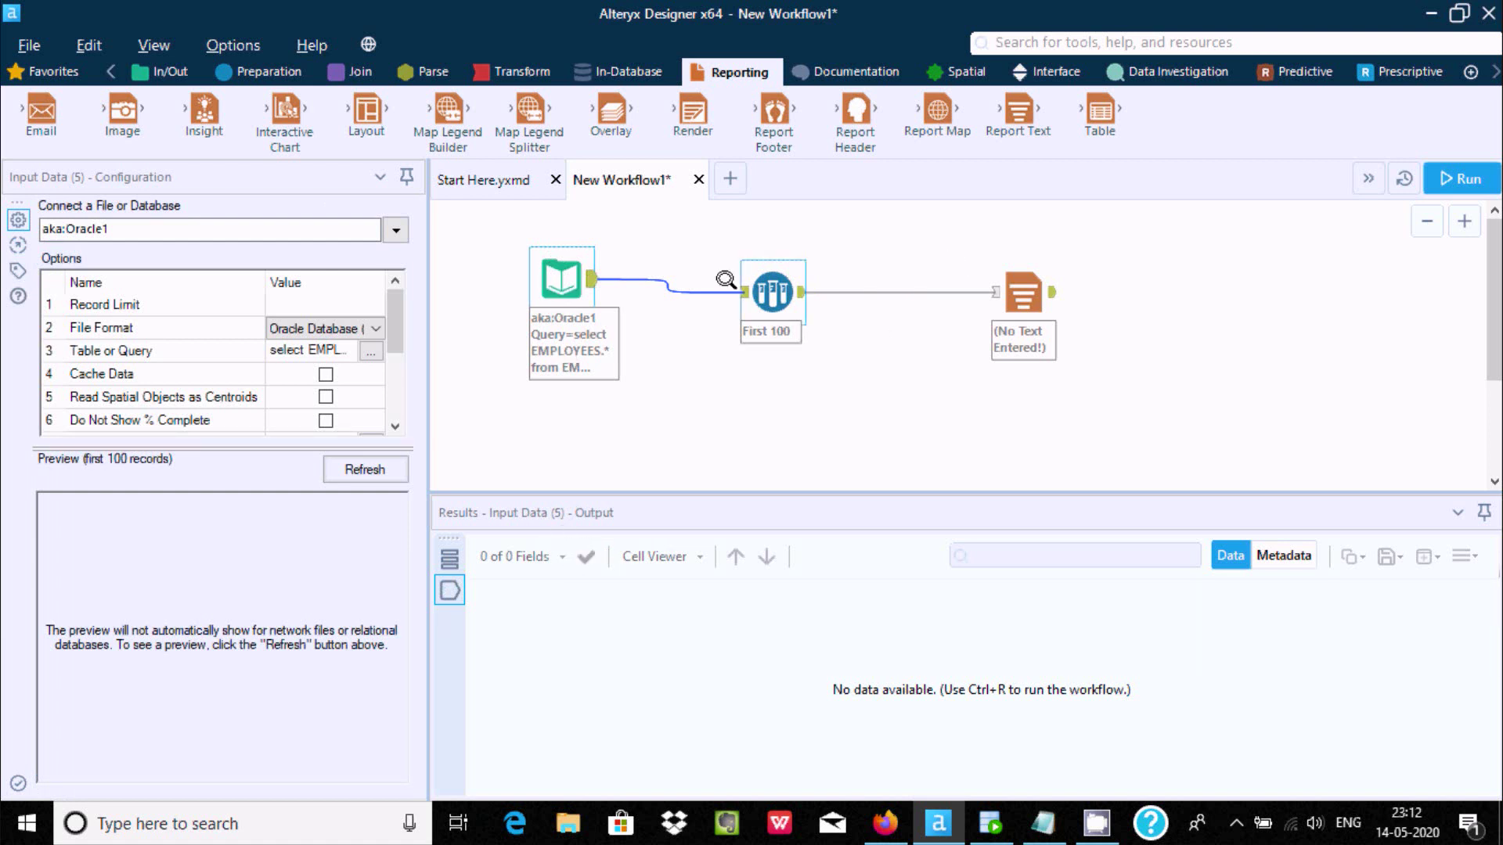
click(771, 291)
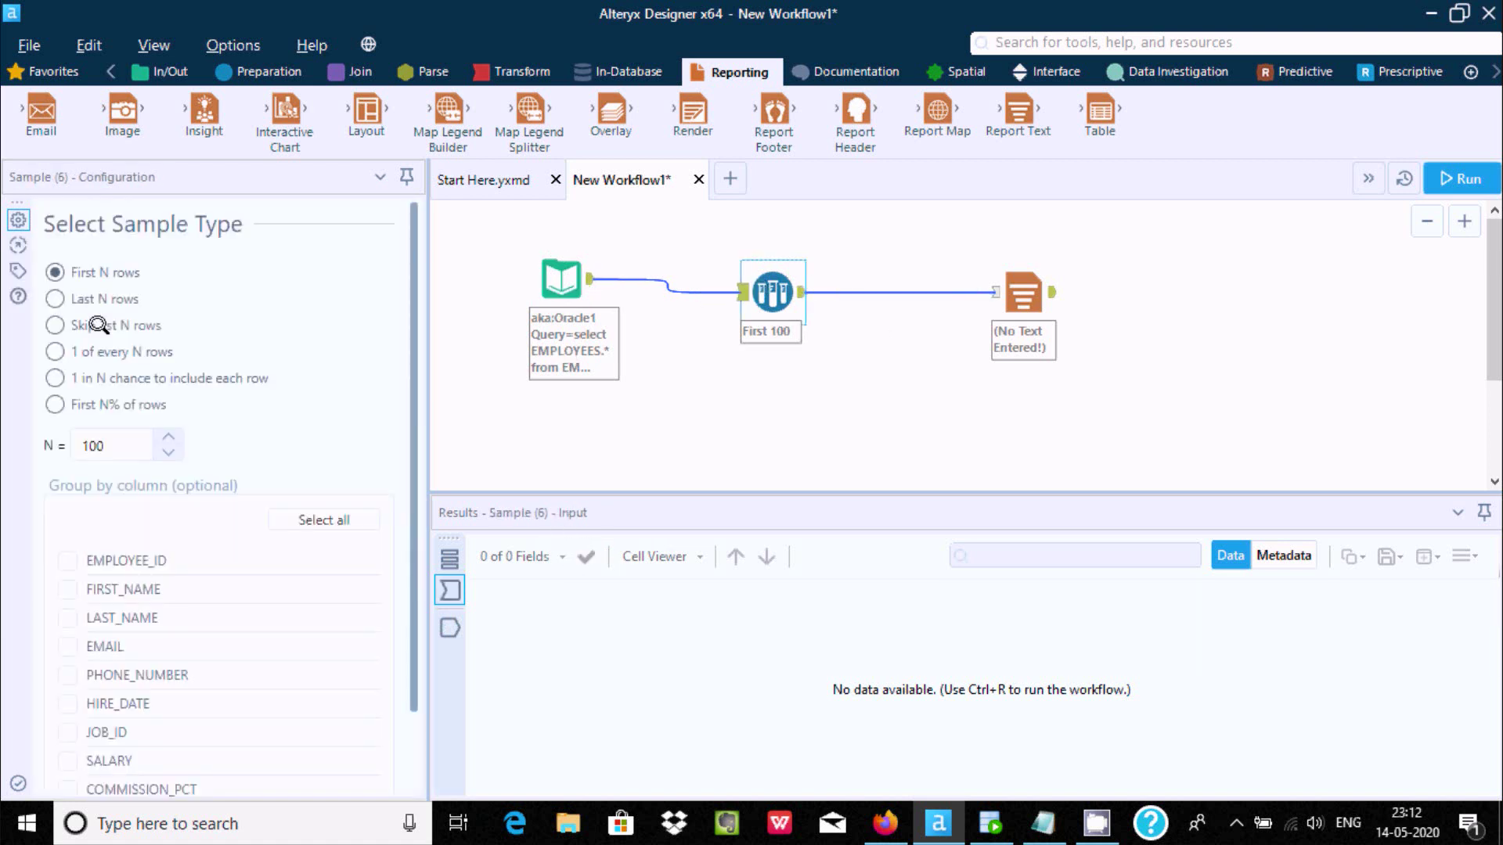
click(112, 443)
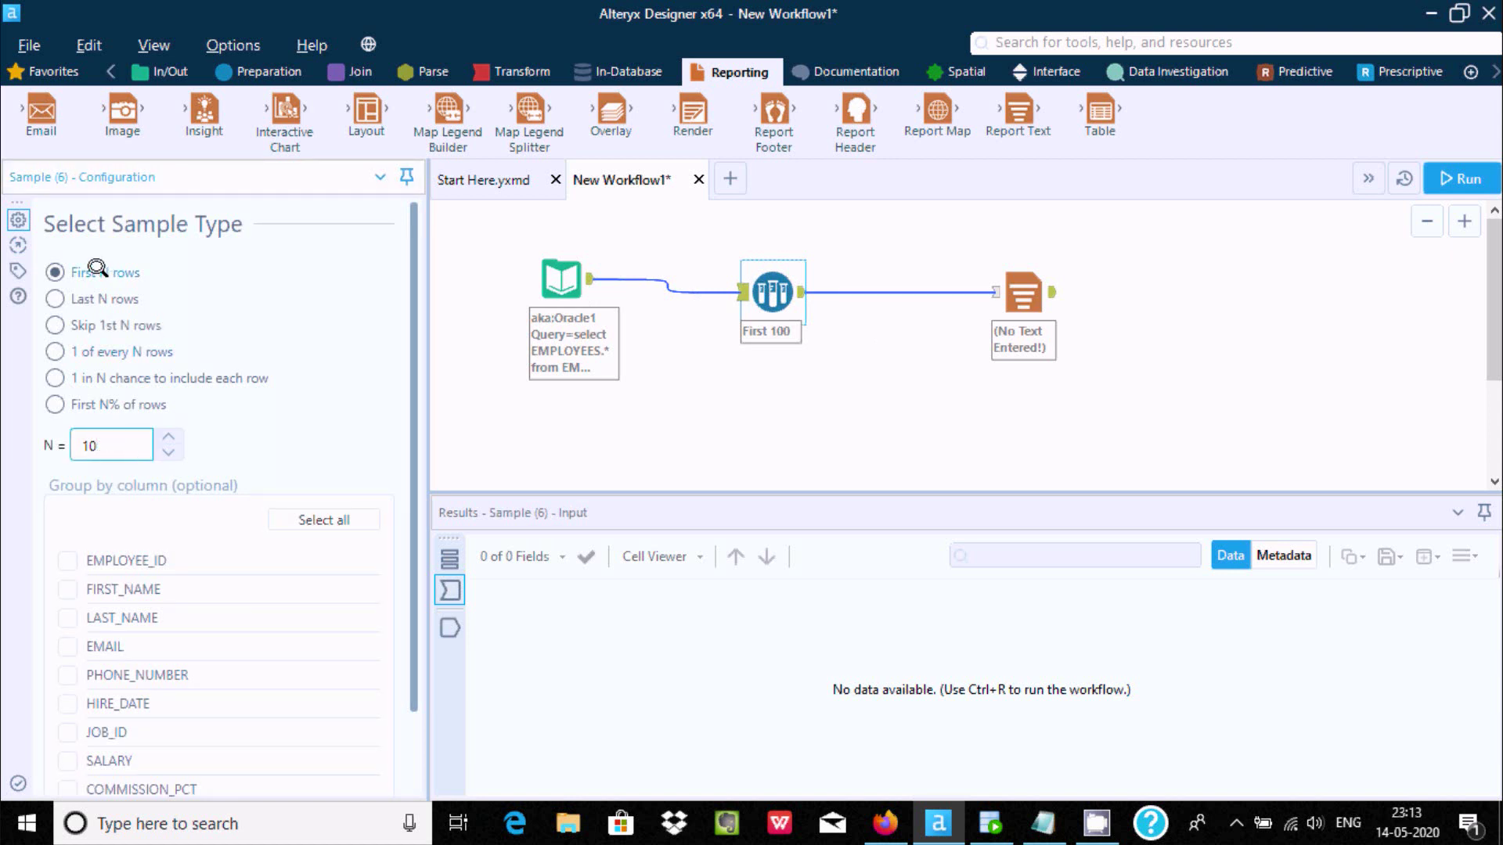
click(1459, 179)
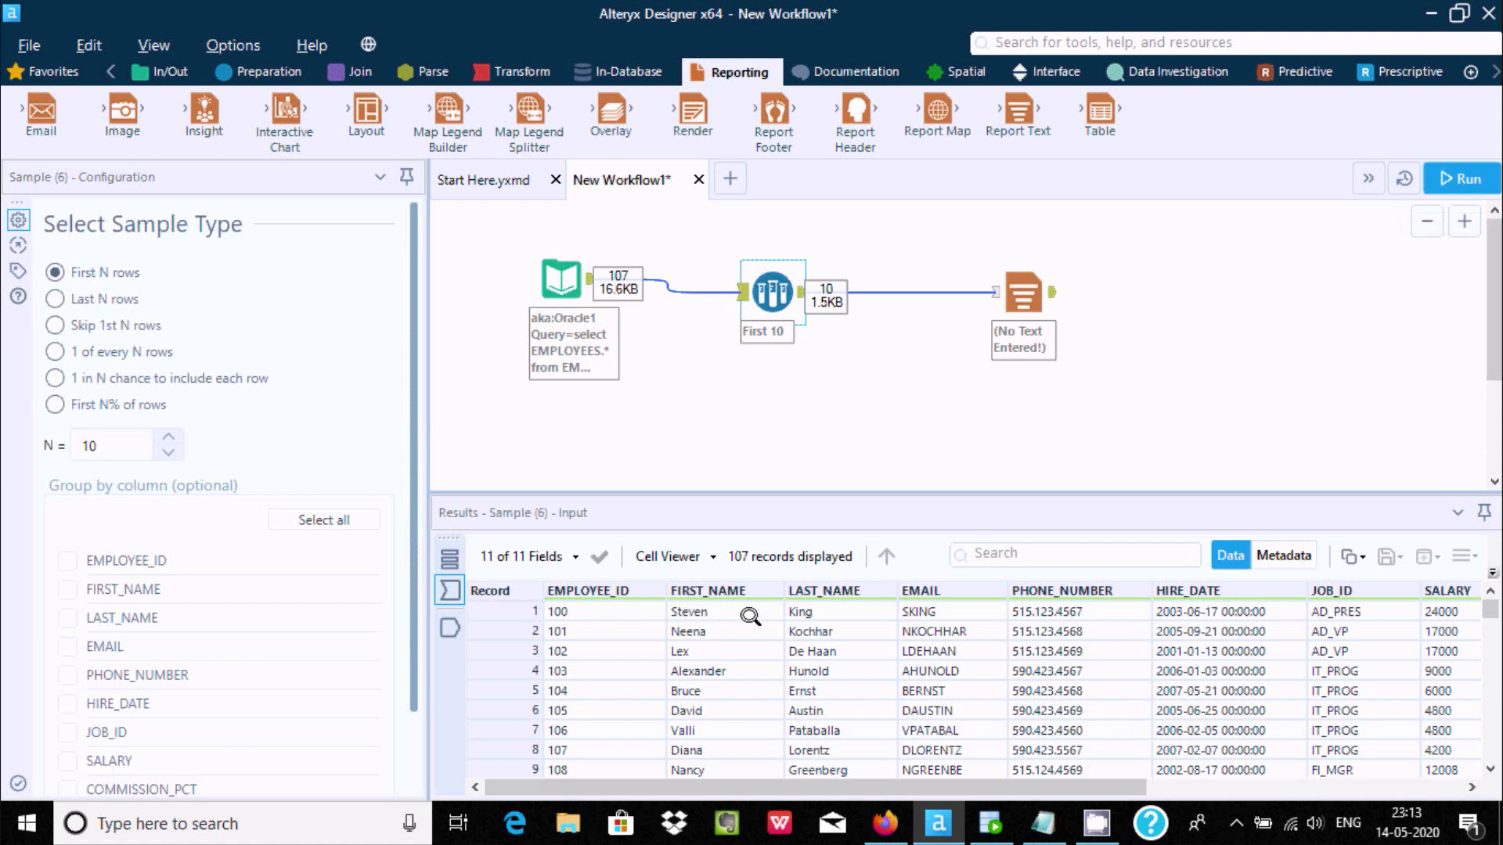
Step: Compare the employee records at the Input Data output, the Sample input and the Report Text input
click(548, 281)
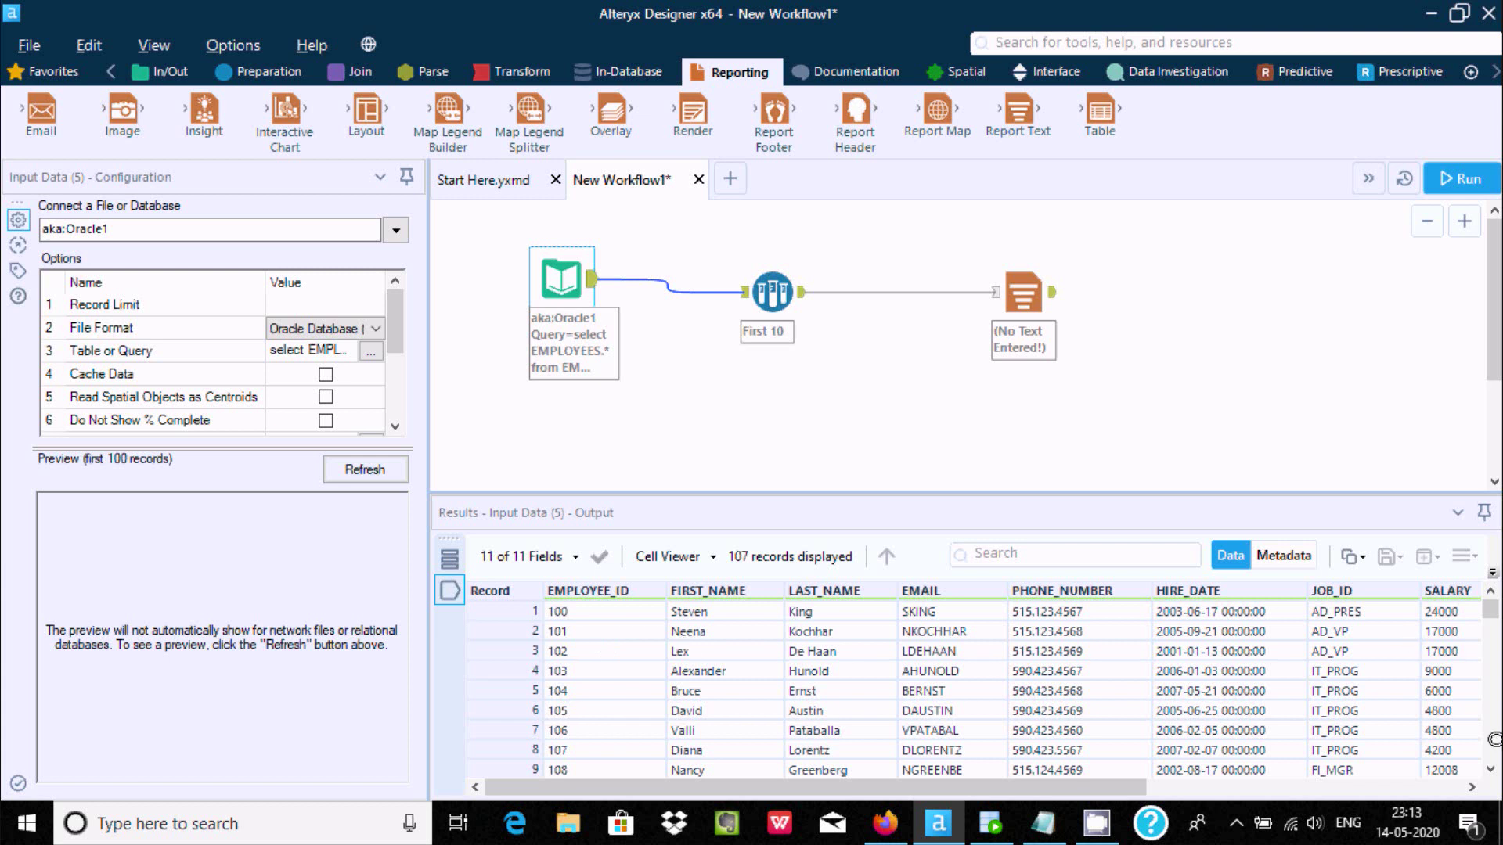
click(1490, 768)
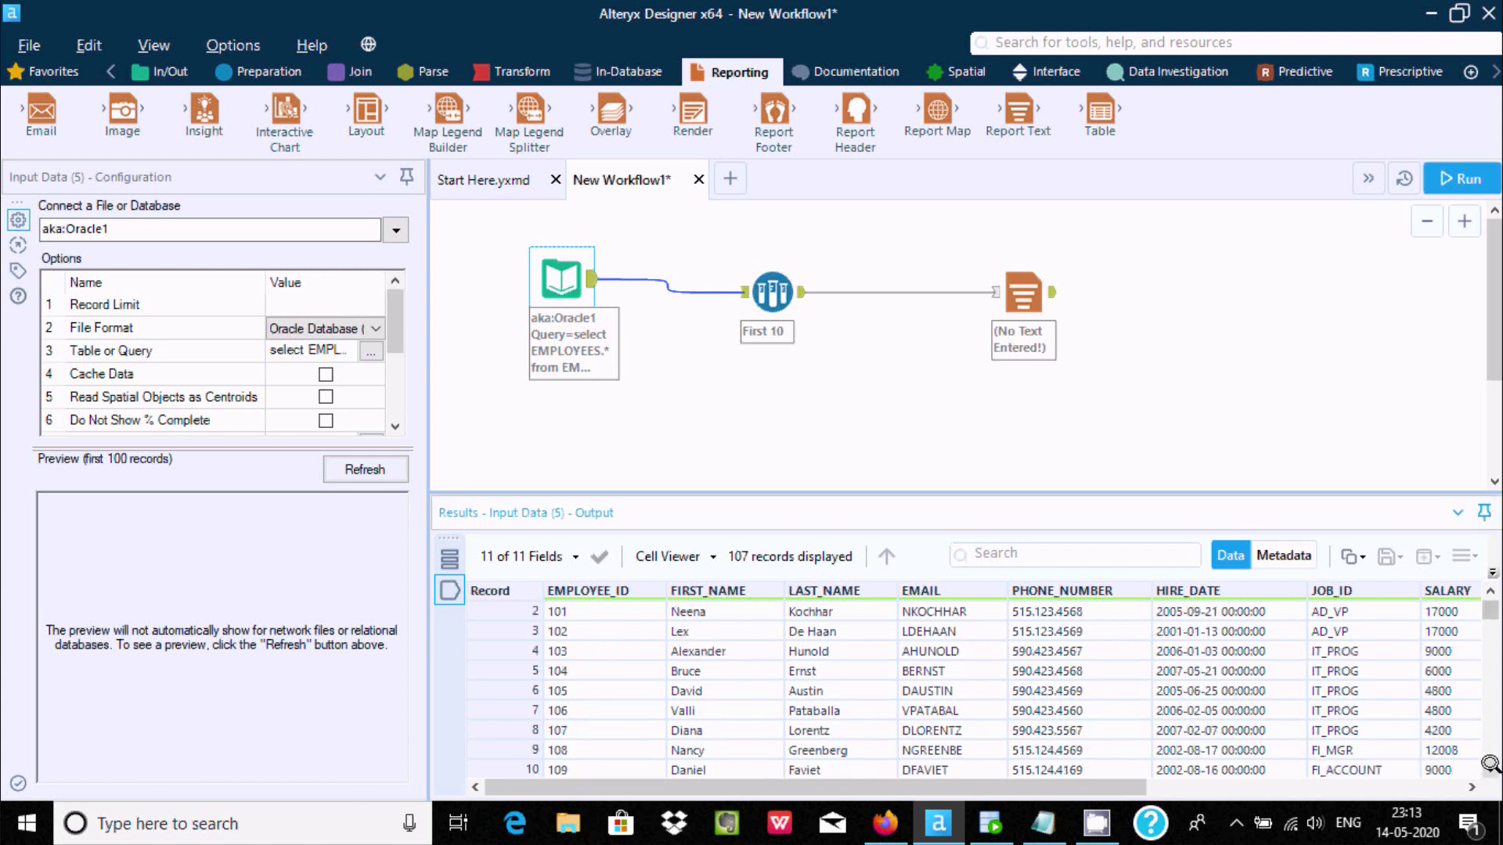
click(1490, 592)
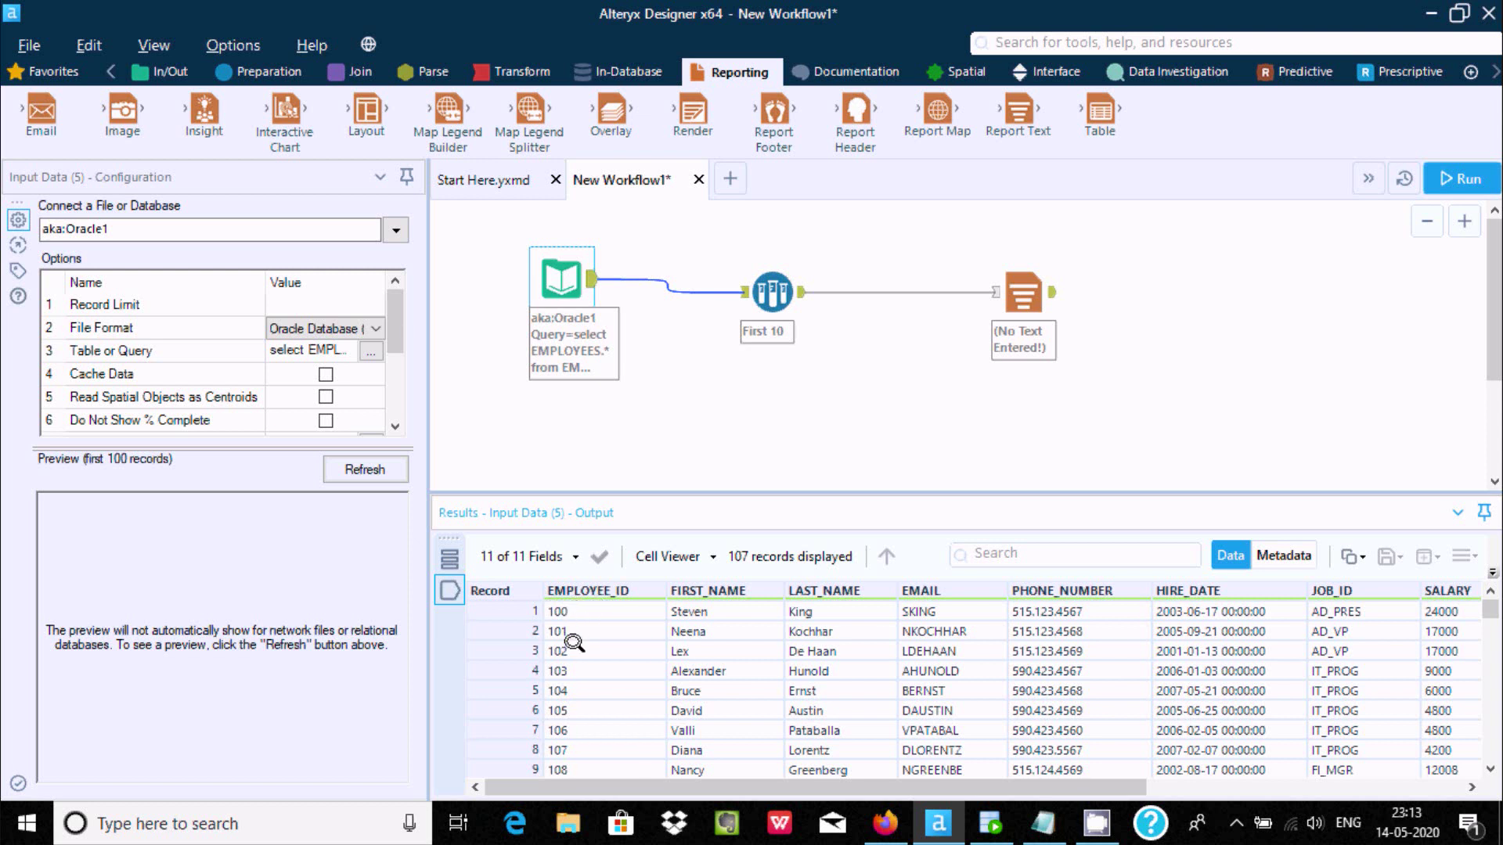
scroll(1489, 767, down, 1)
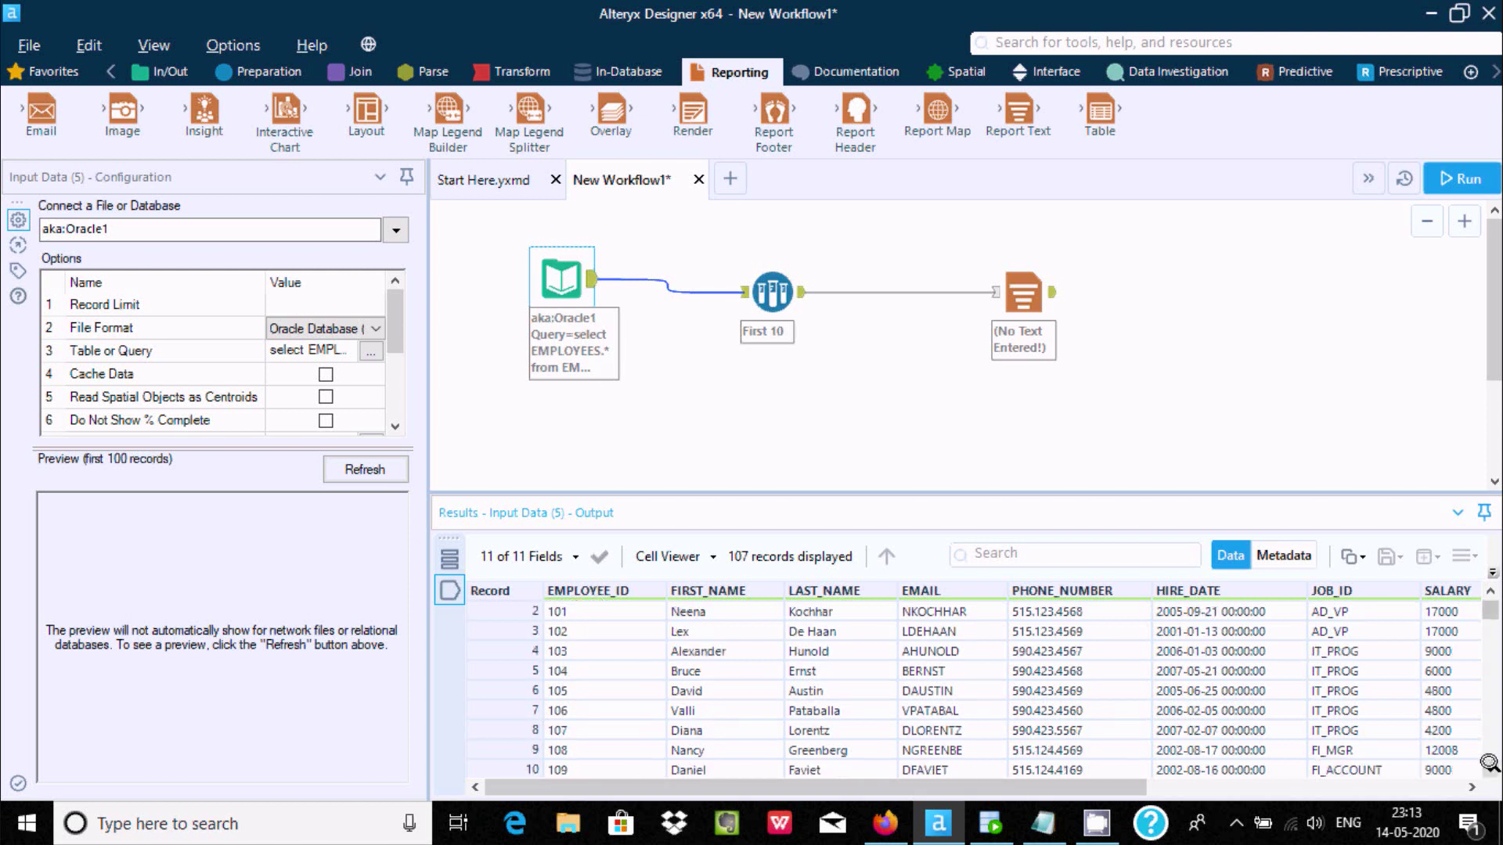
scroll(1490, 763, down, 1)
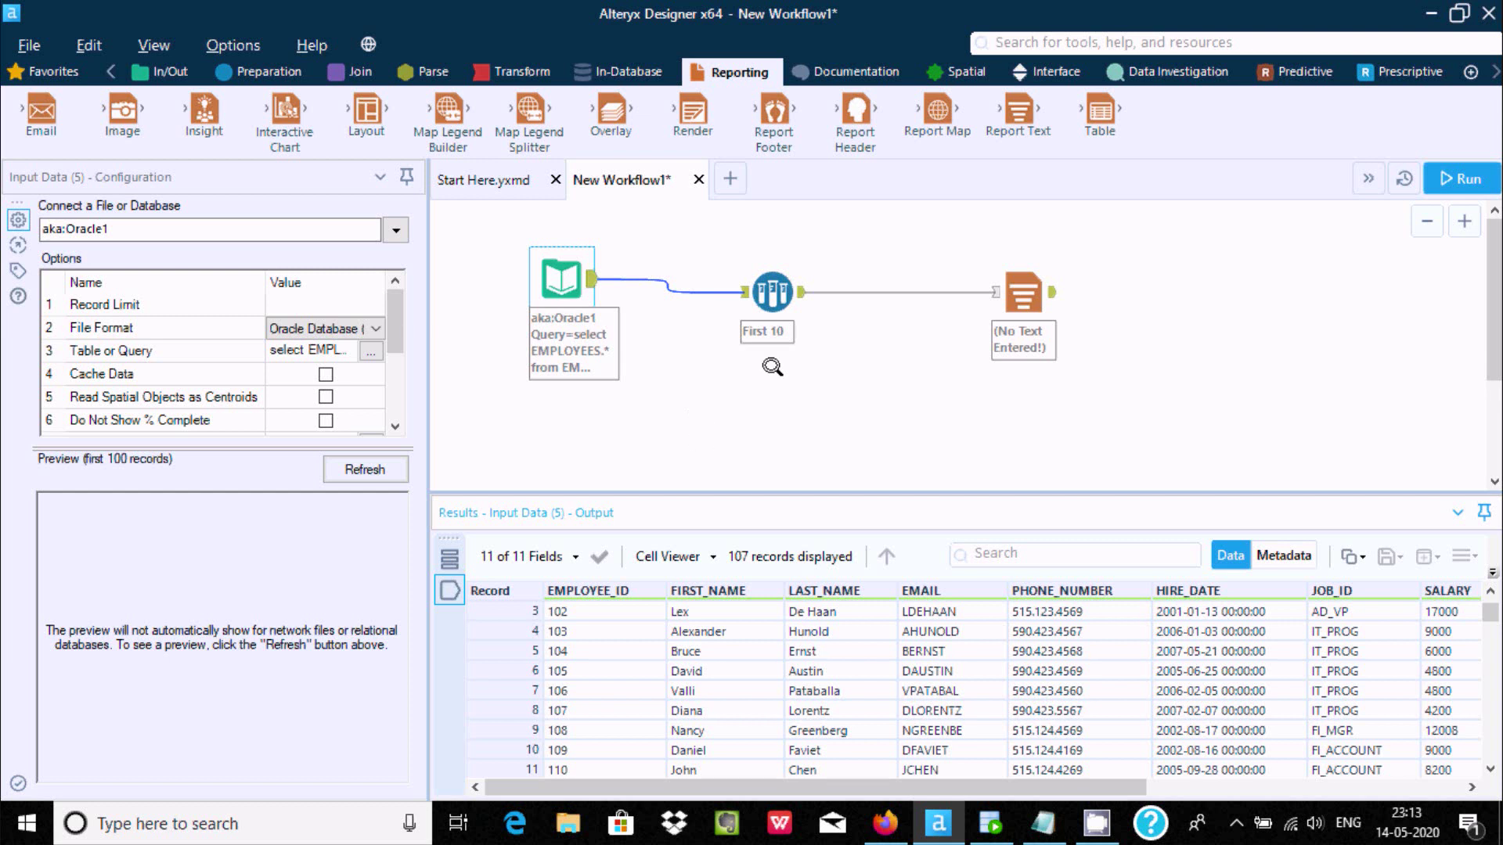
click(763, 296)
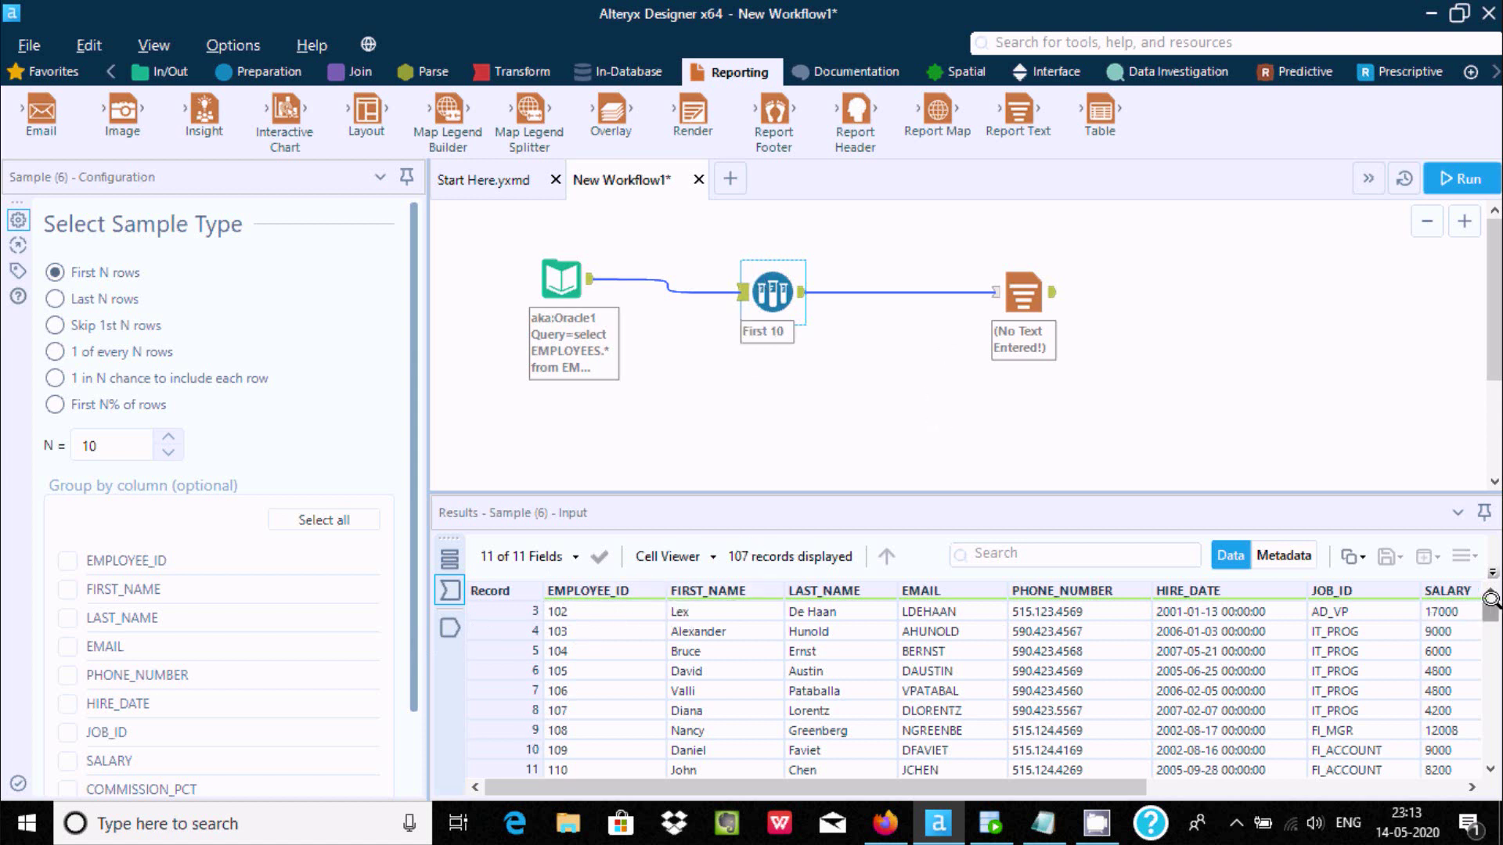
mouse_move(1491, 600)
mouse_down()
mouse_move(1491, 701)
mouse_move(1491, 602)
mouse_up()
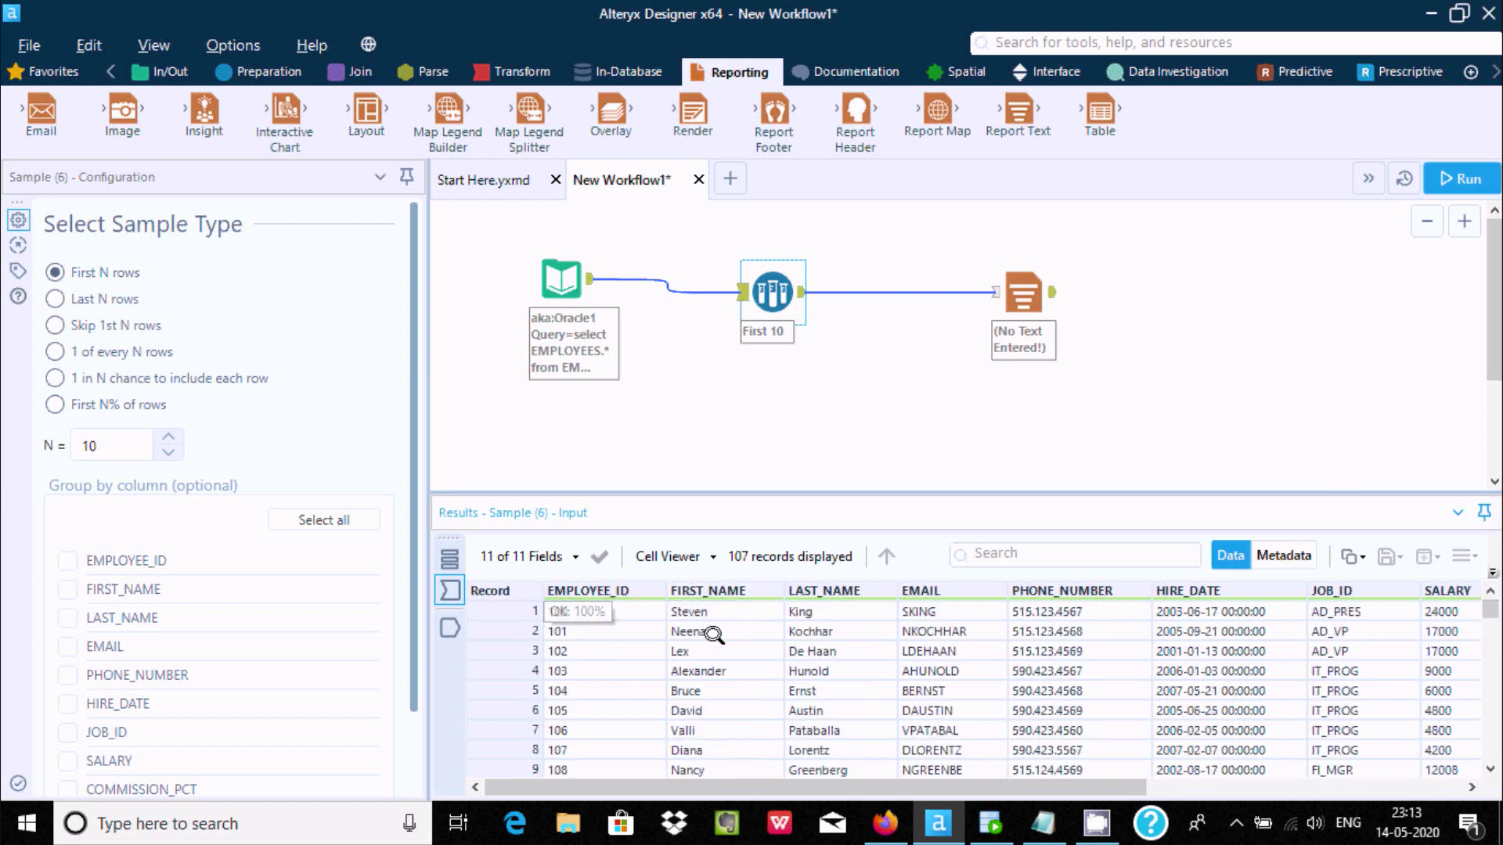
click(1004, 277)
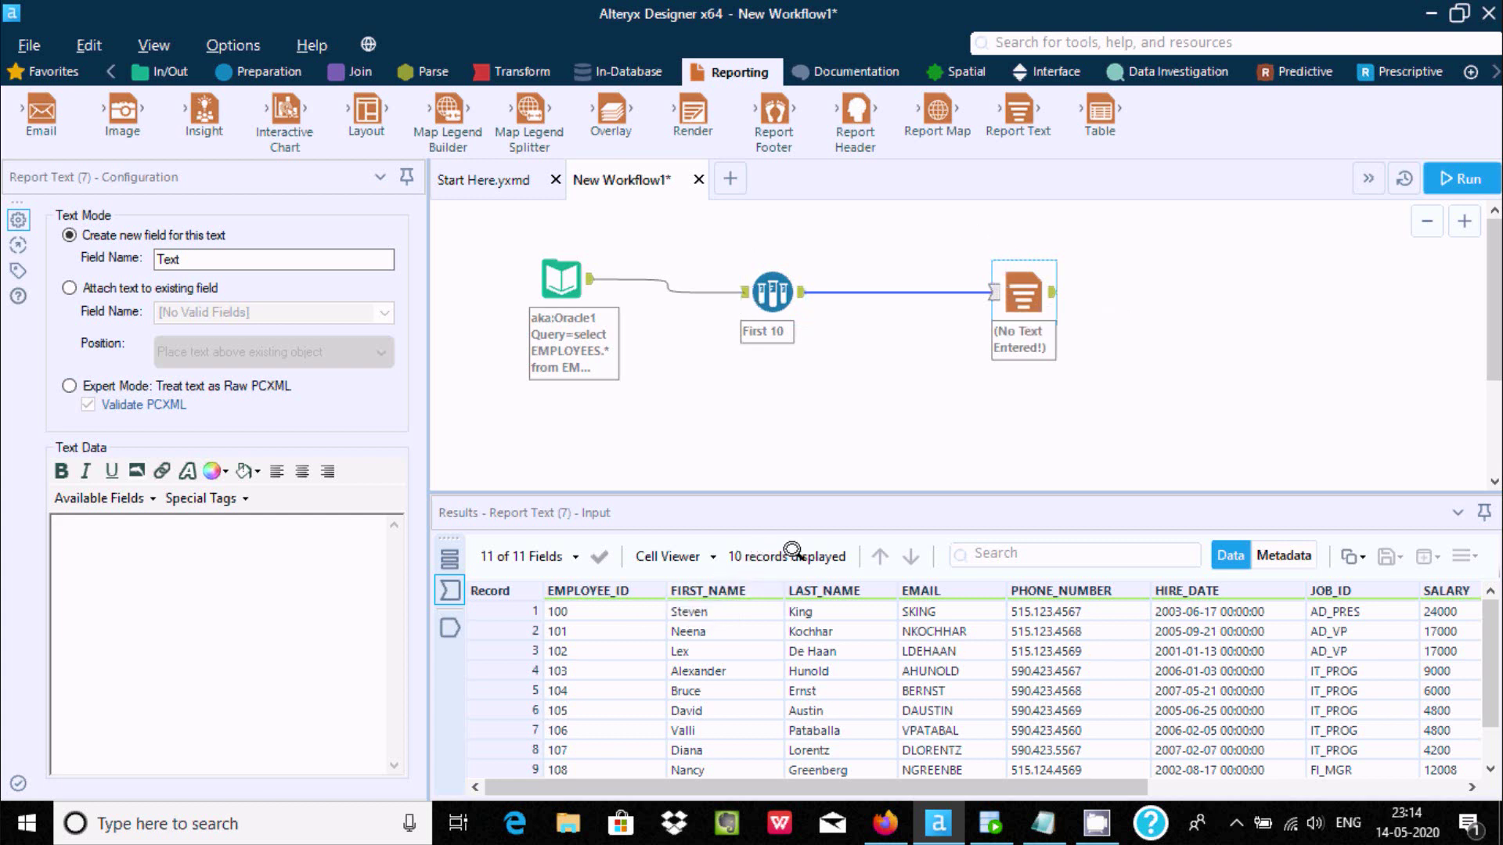
click(577, 608)
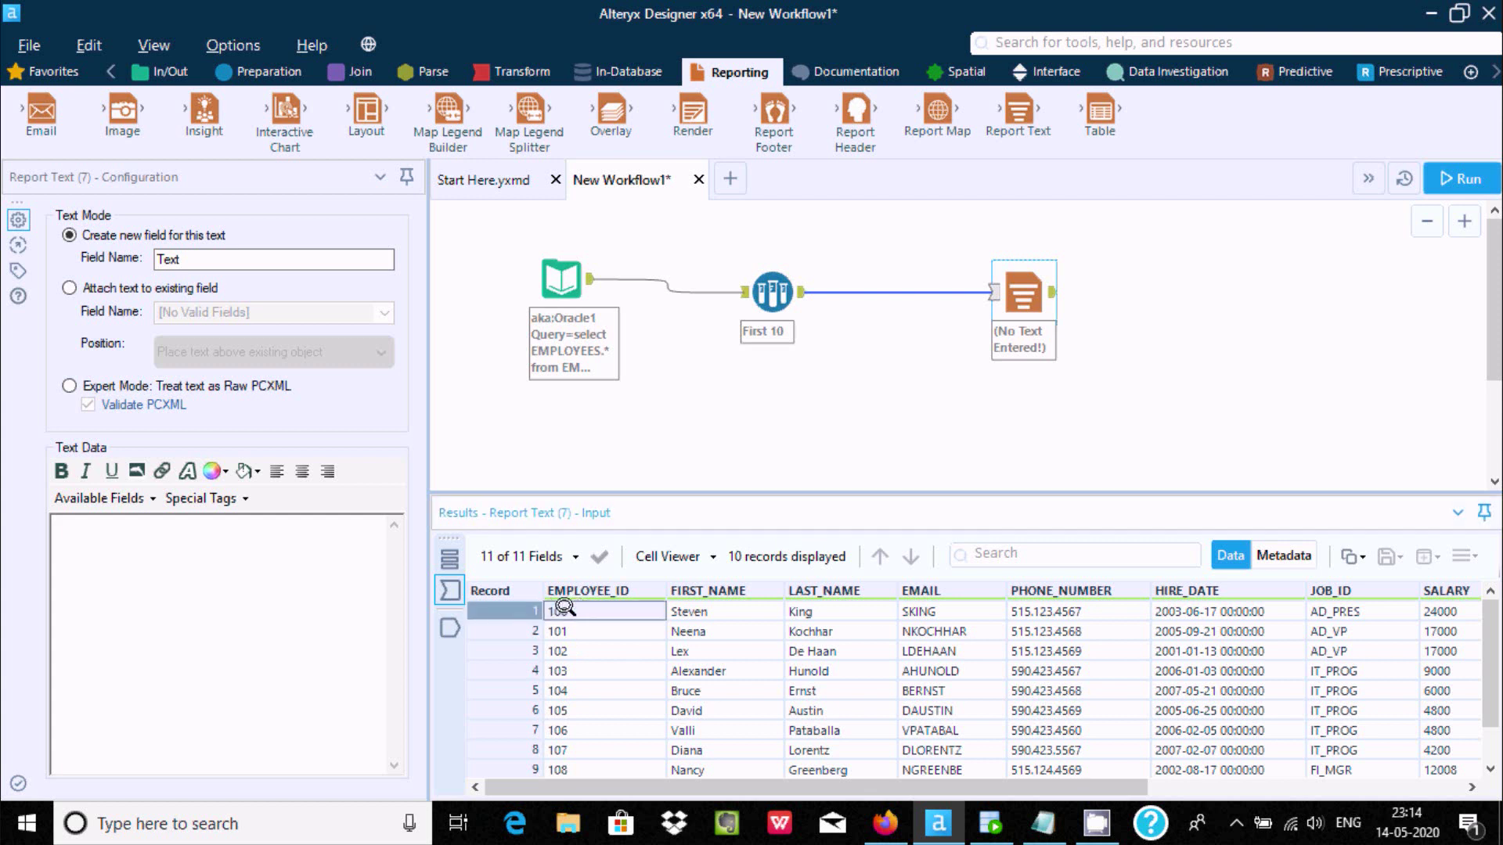
Step: Check the end of the sampled records, then examine the last employee rows at the Input Data output
scroll(1478, 674, down, 1)
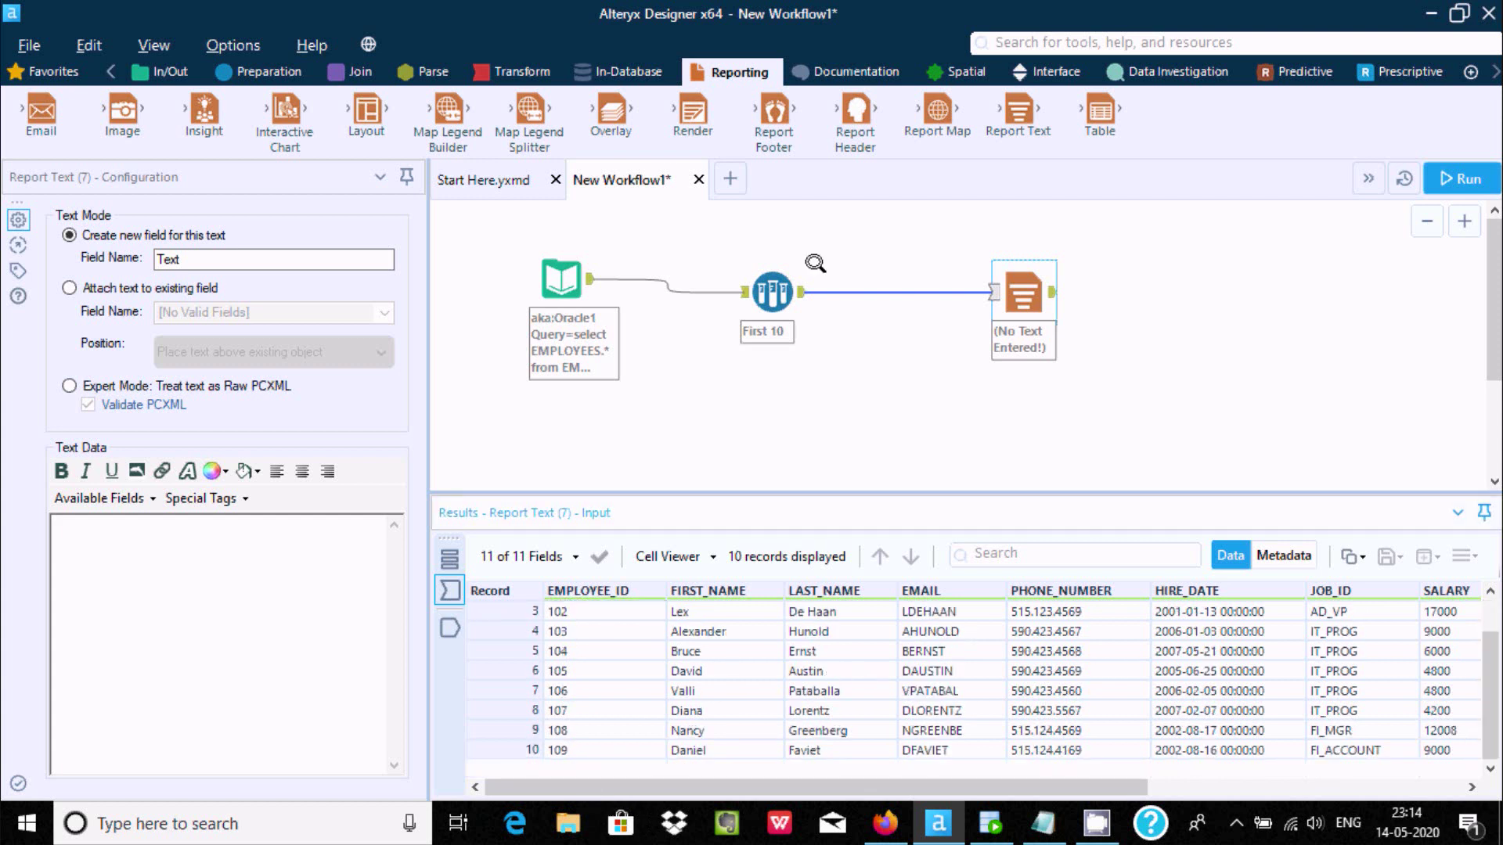
click(762, 292)
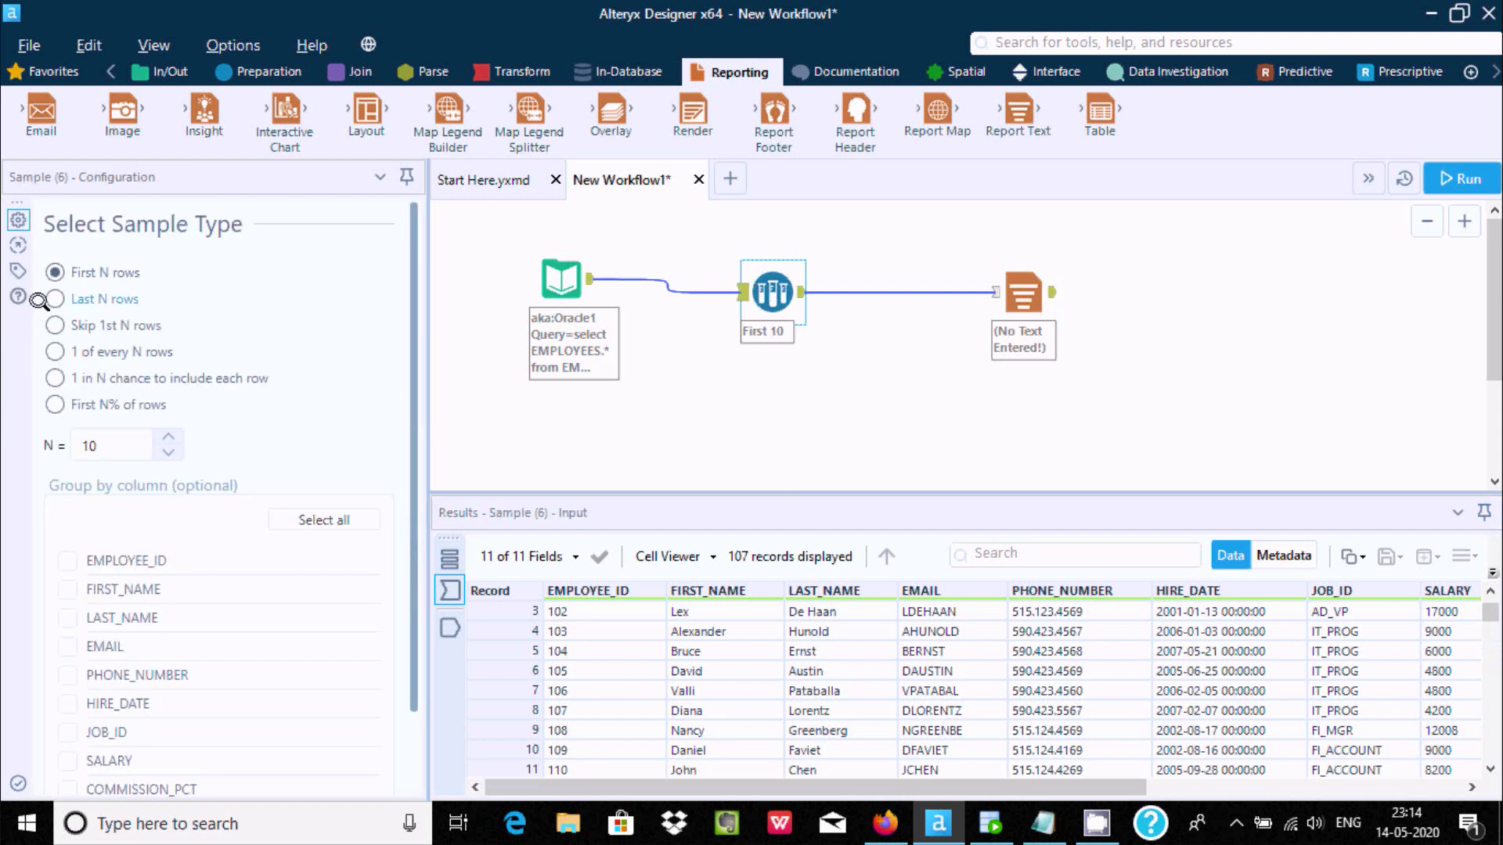
click(565, 278)
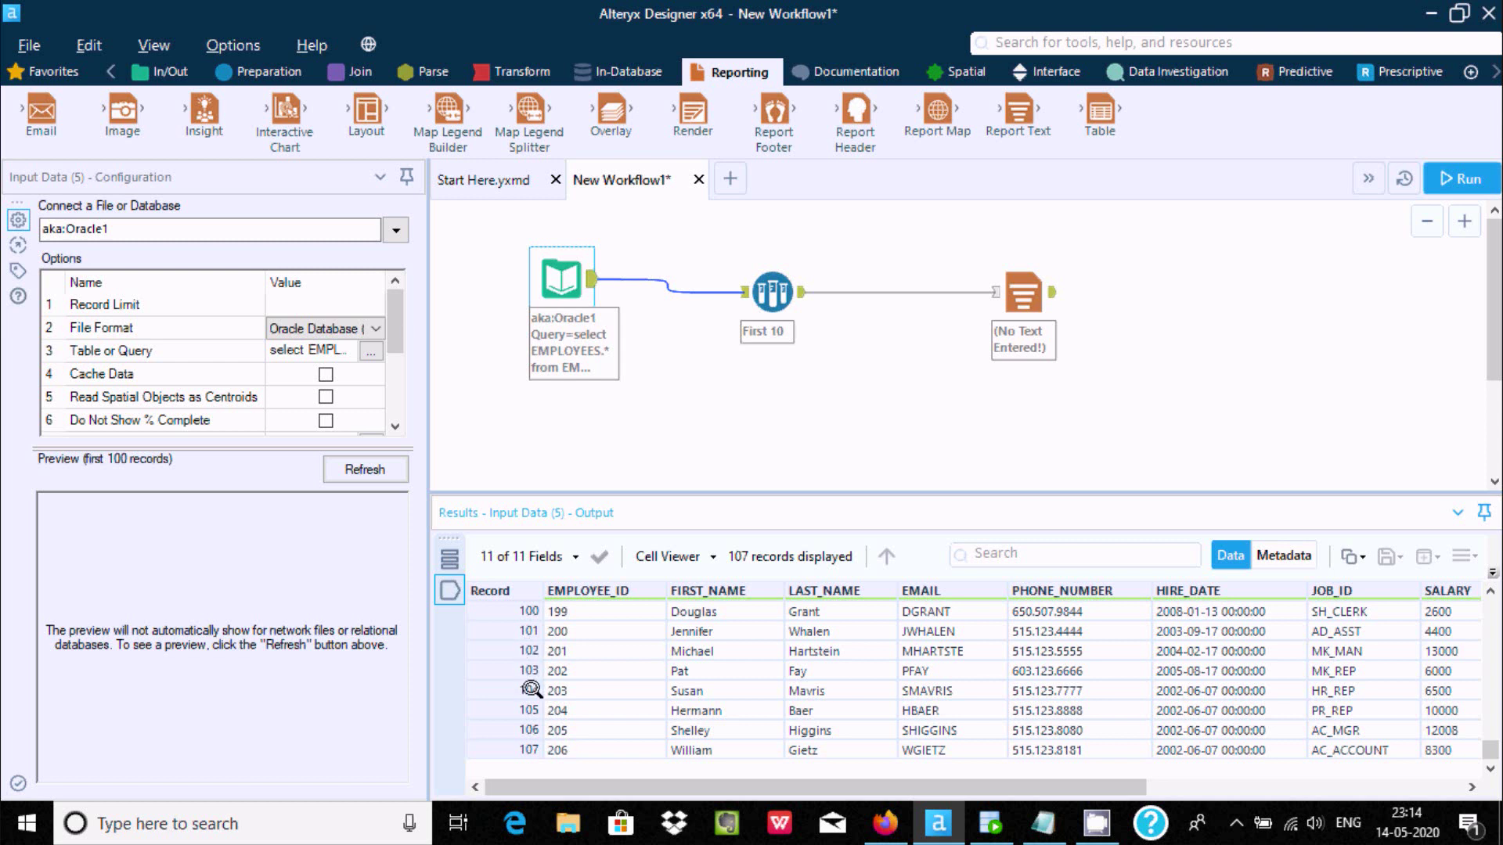
click(555, 648)
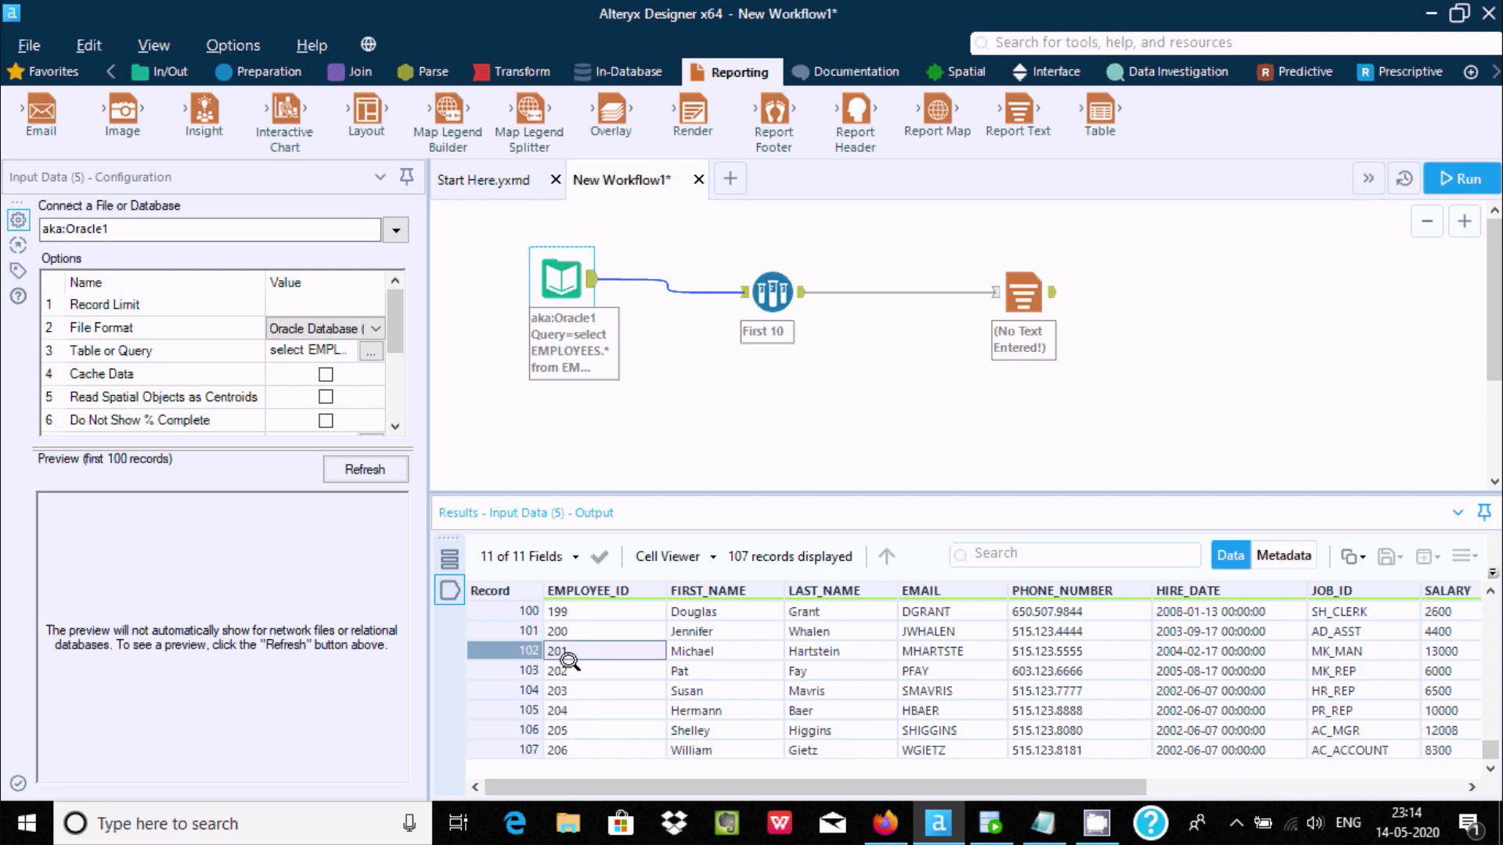
click(565, 665)
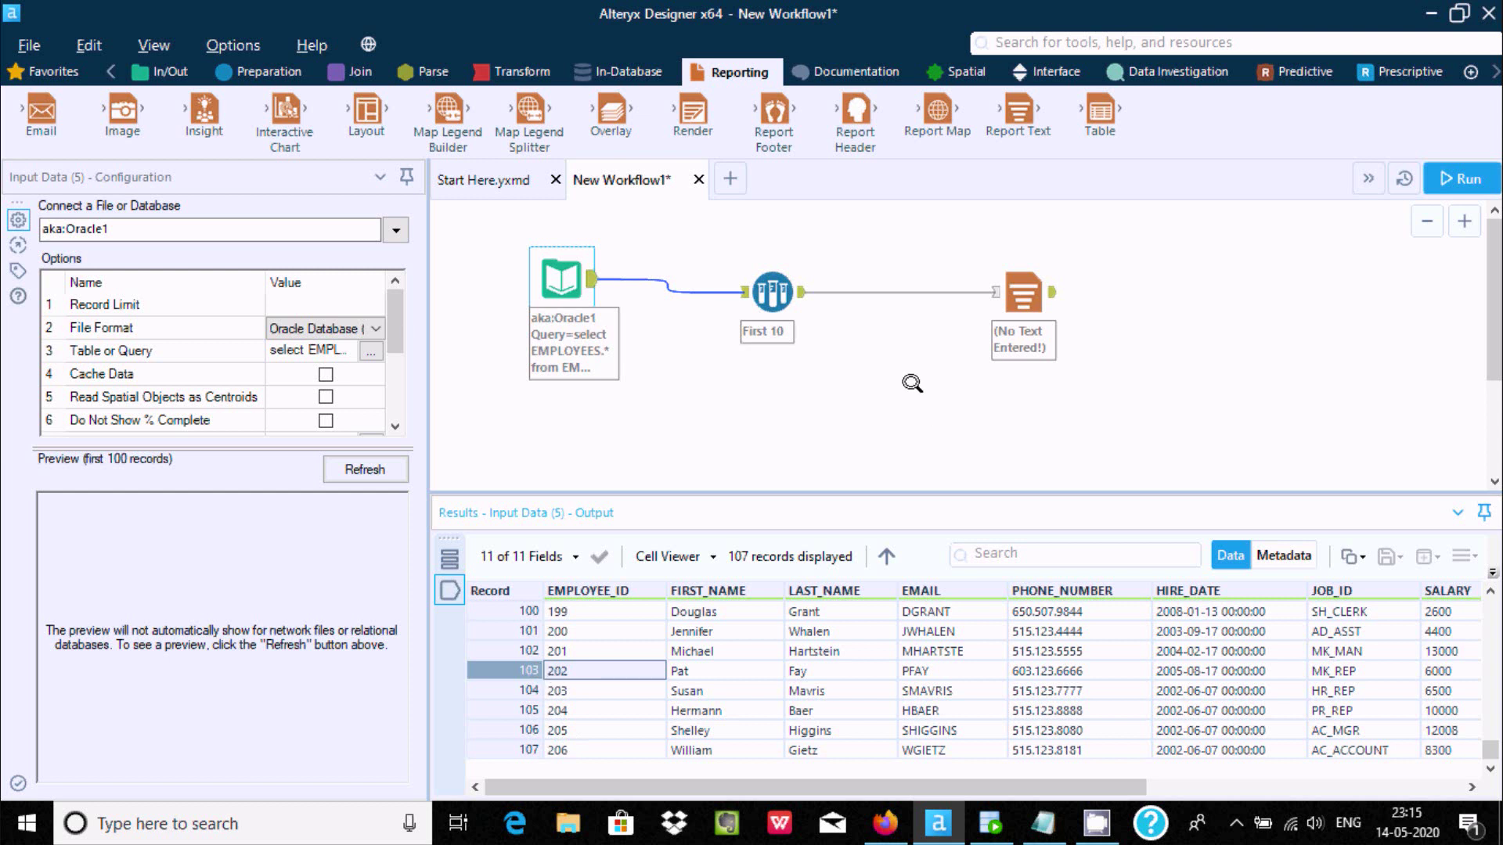
Step: Configure the Sample tool to keep the last N rows with N set to 5, and run the workflow
click(763, 299)
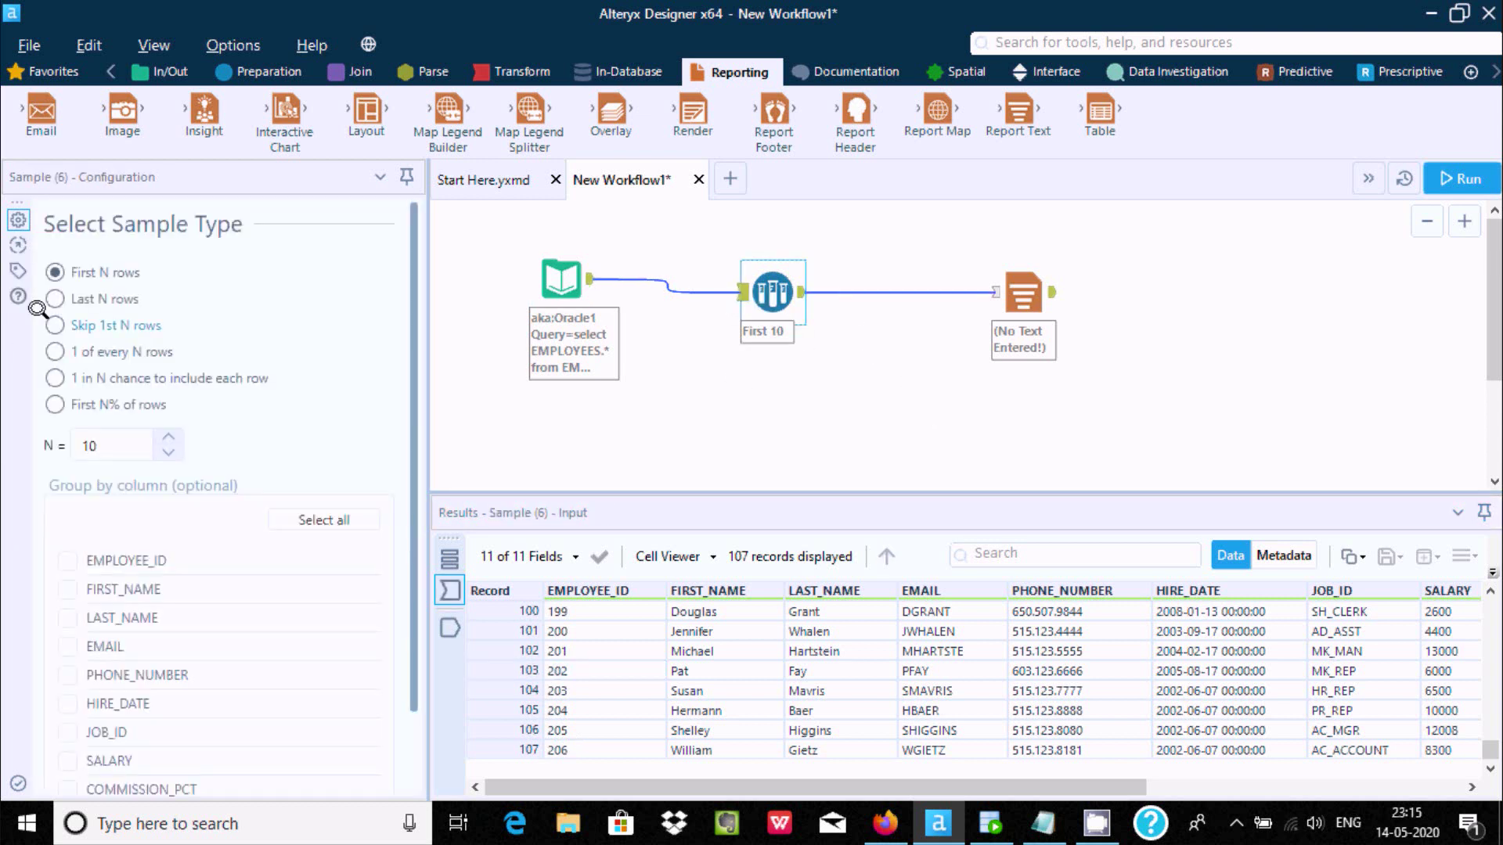
click(55, 299)
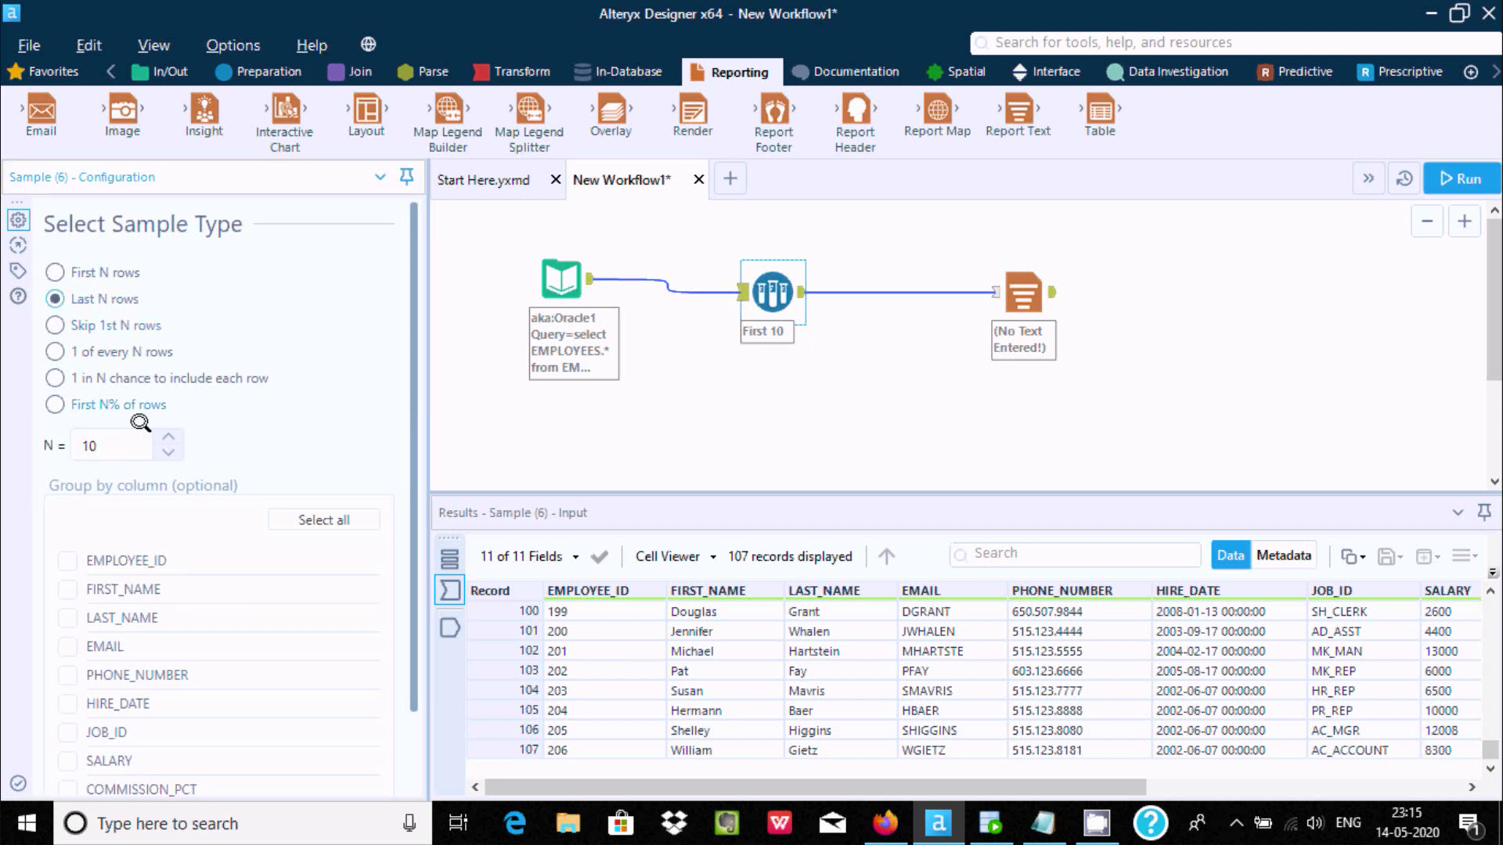
click(98, 448)
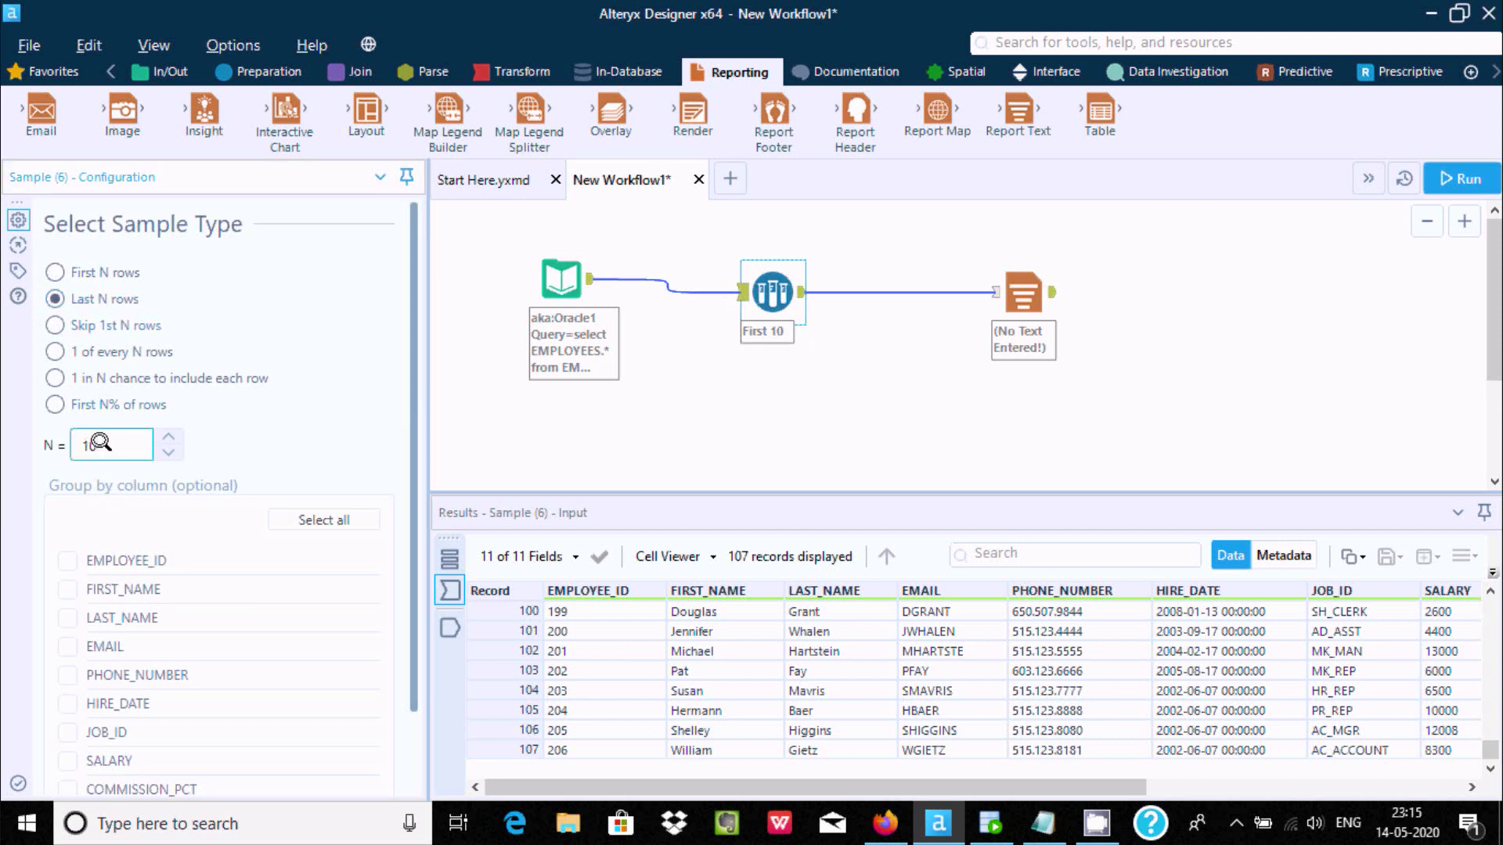
key(BackSpace)
key(BackSpace)
text(5)
click(691, 370)
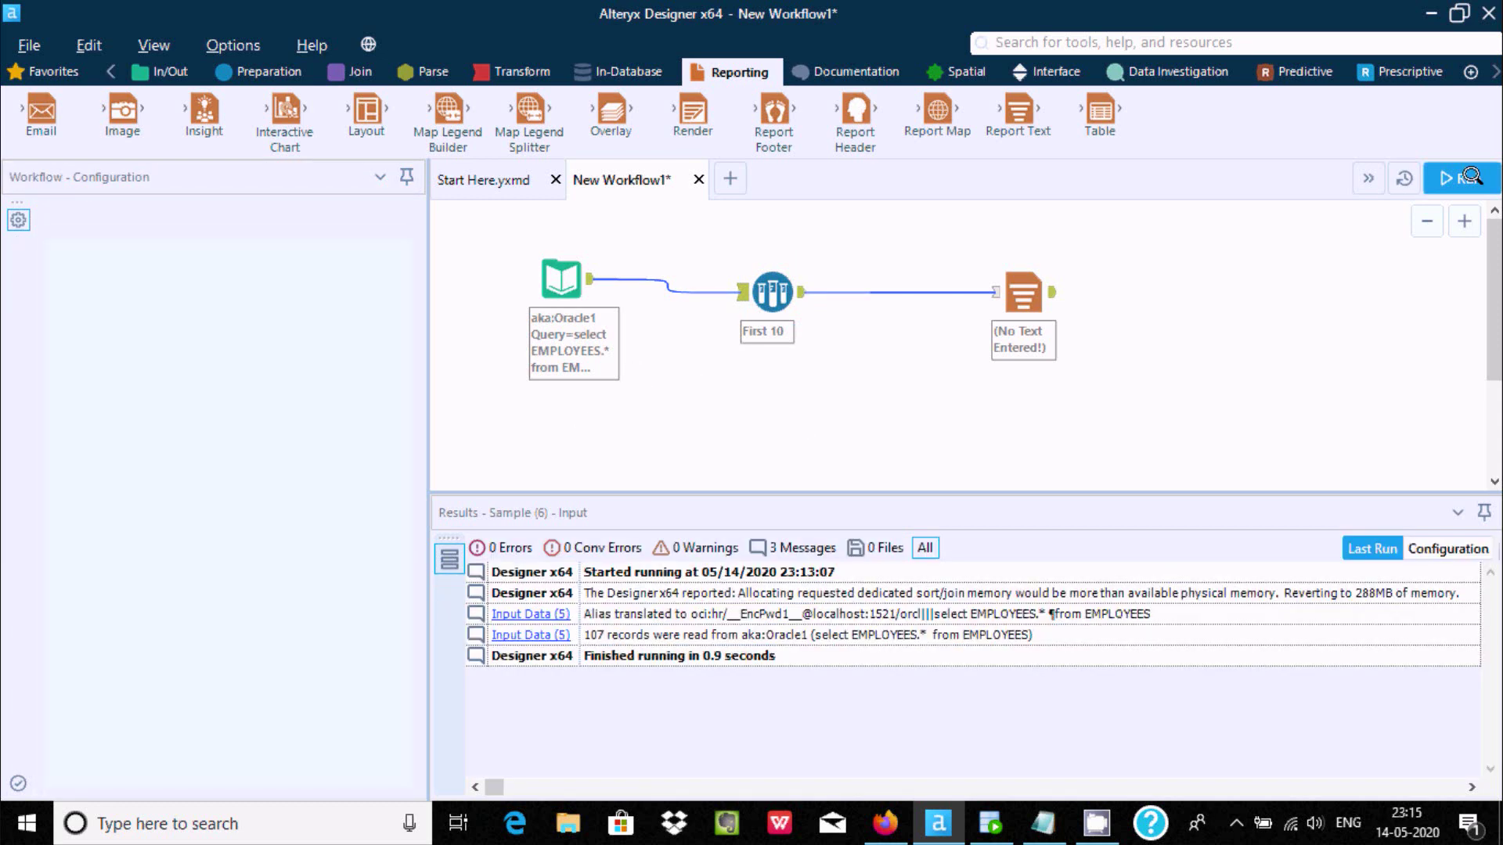
click(1468, 177)
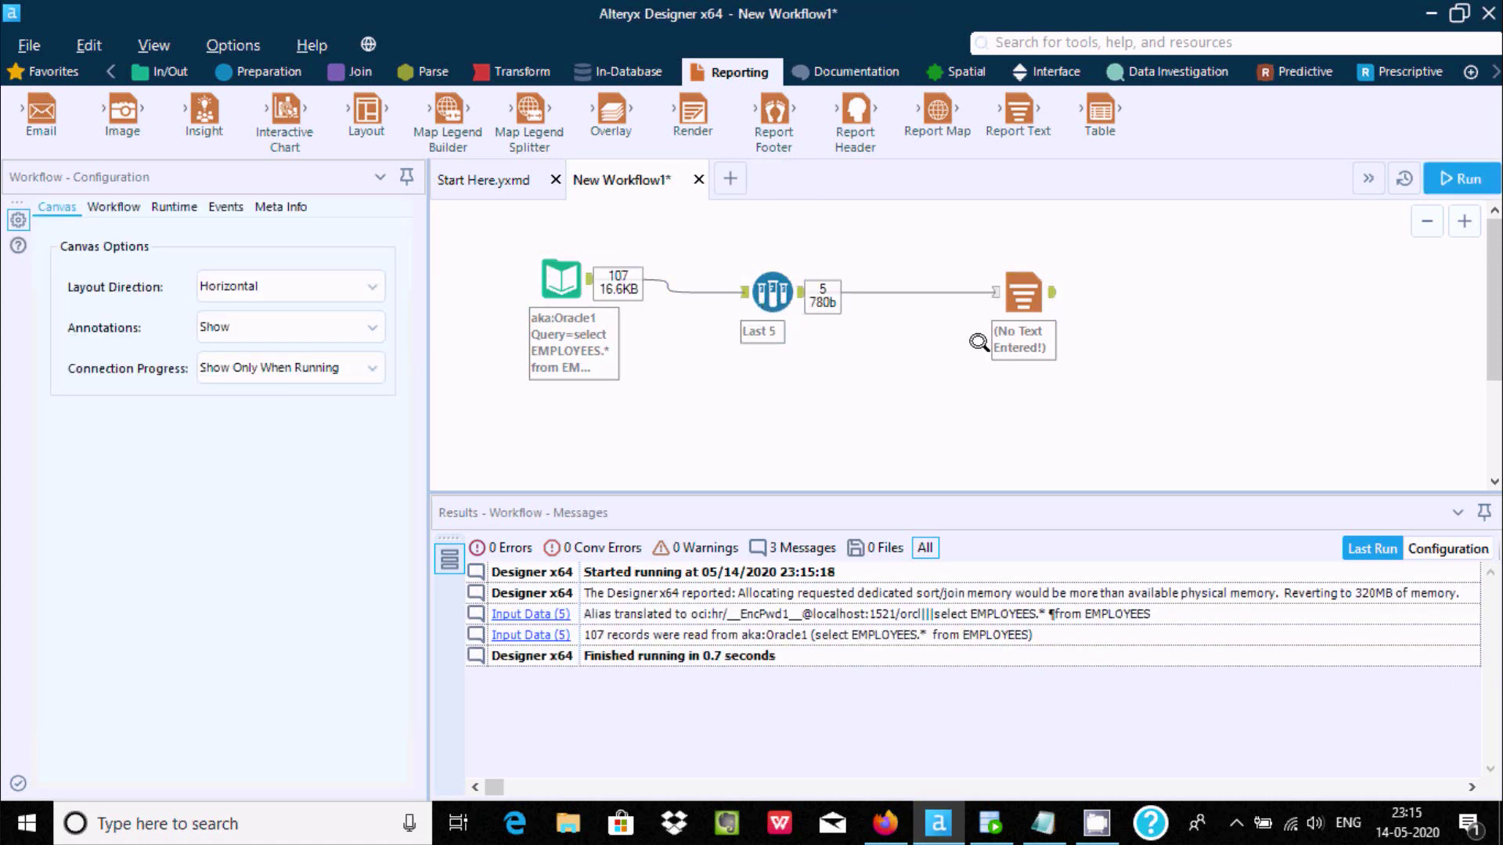
Step: Compare the last five employee records at the Input Data output with the records at the Report Text input
click(559, 274)
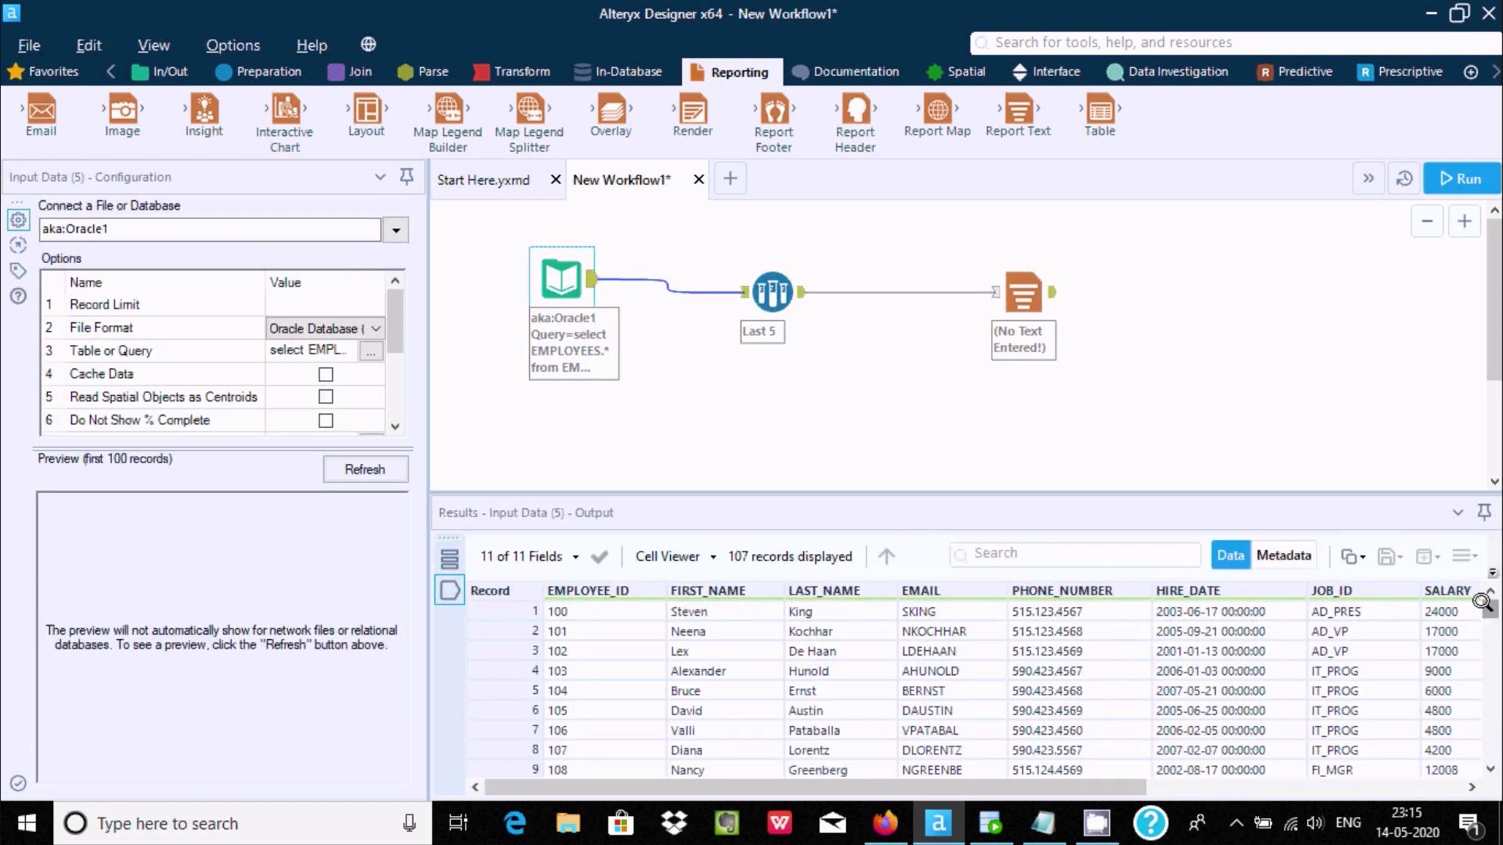
drag(1489, 609, 1489, 749)
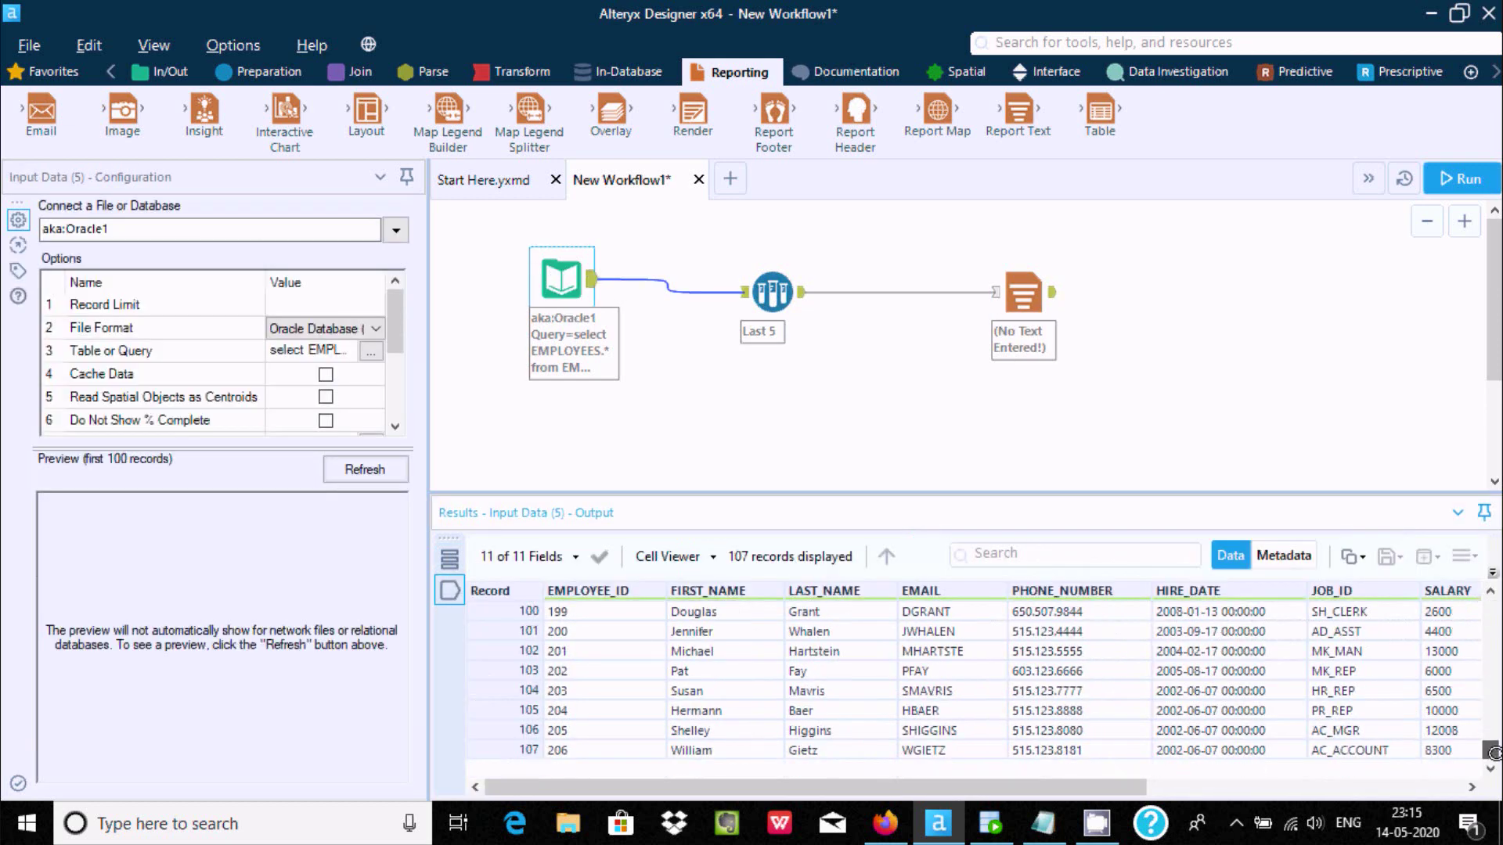
click(557, 671)
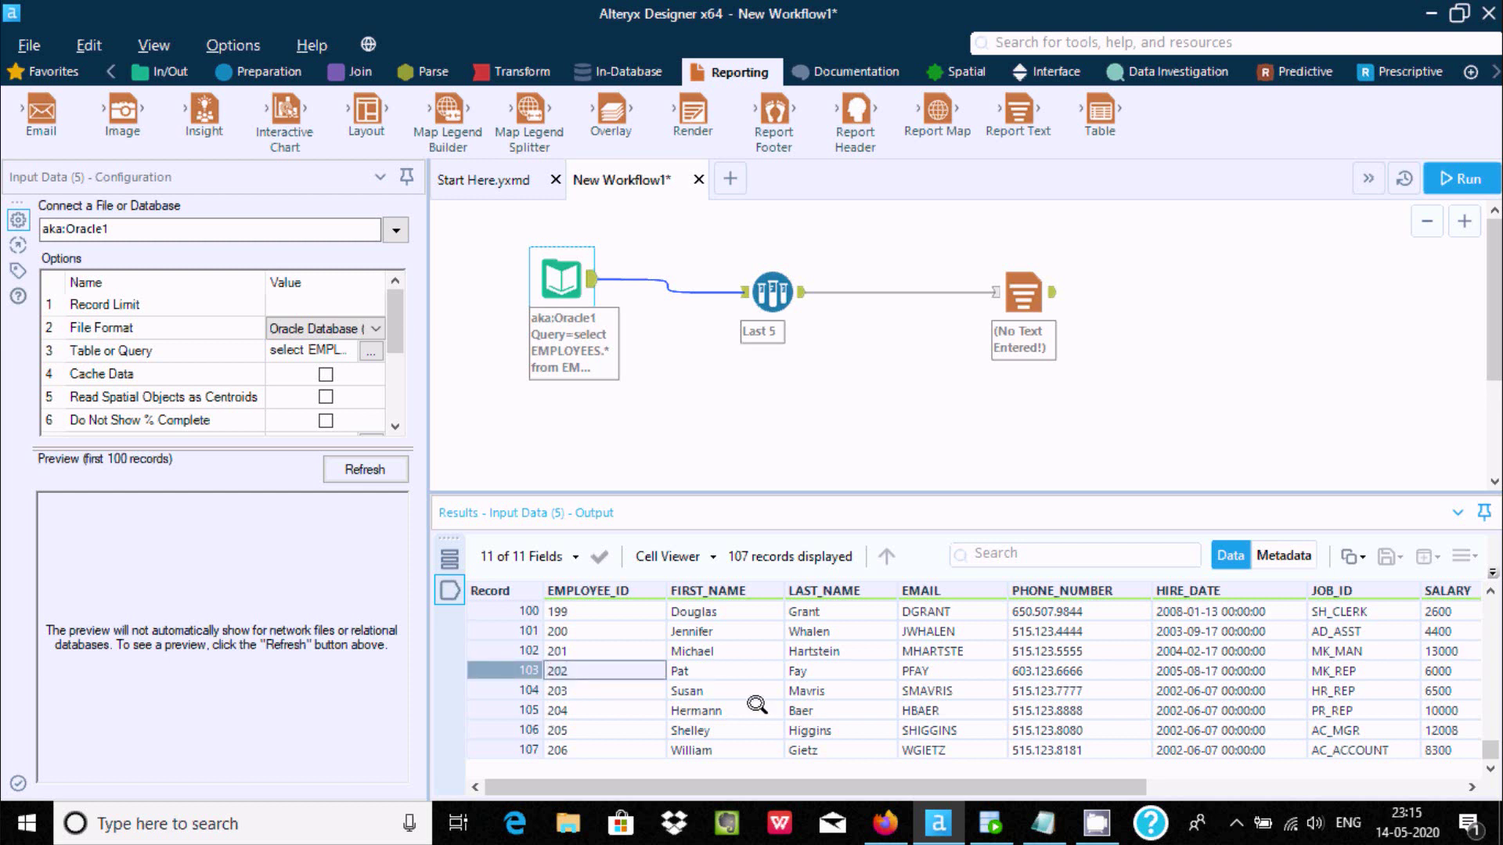
click(559, 690)
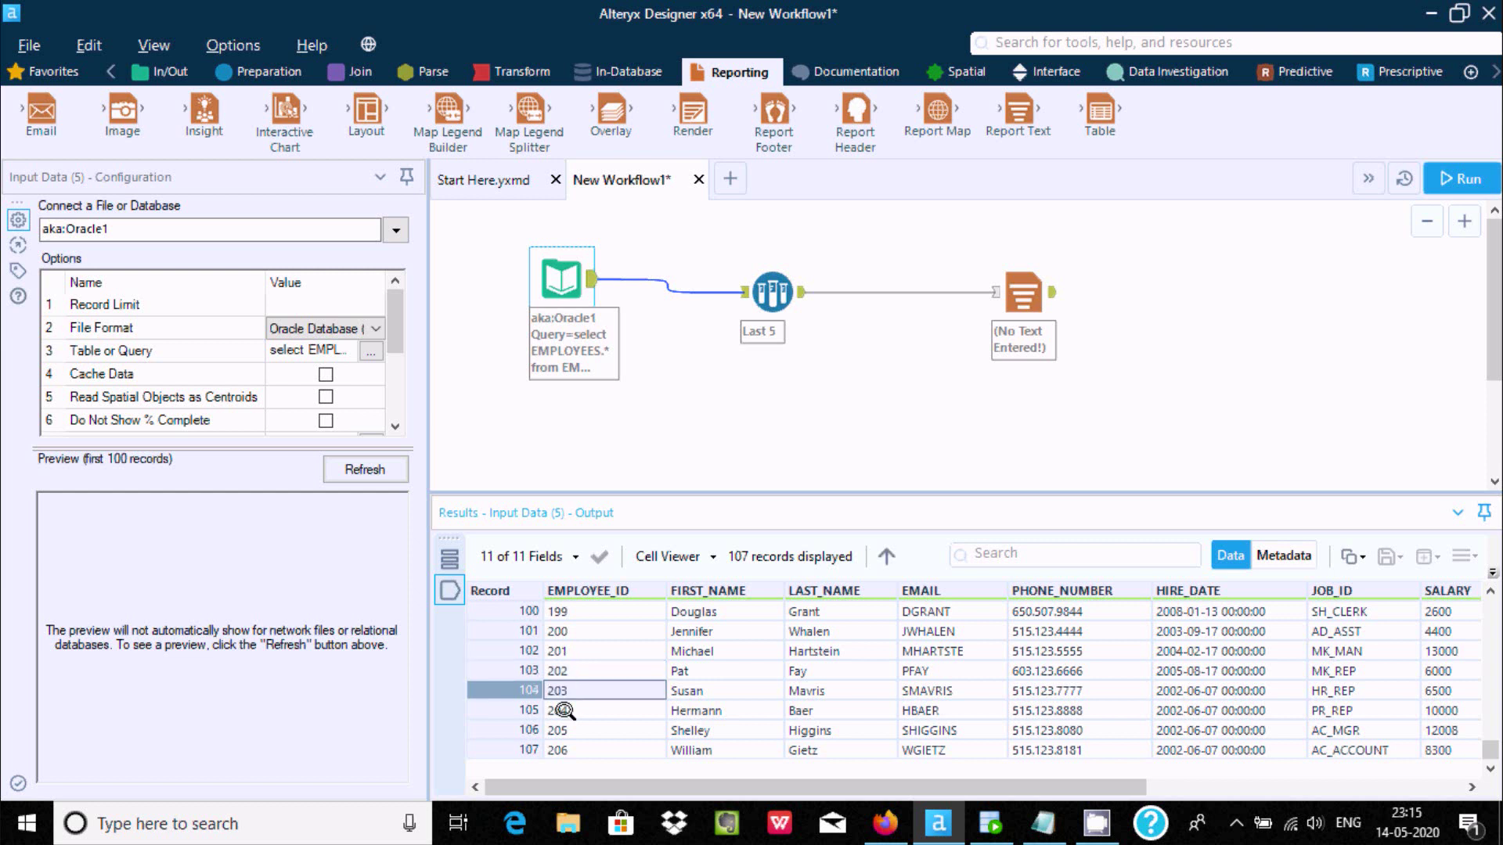
click(570, 664)
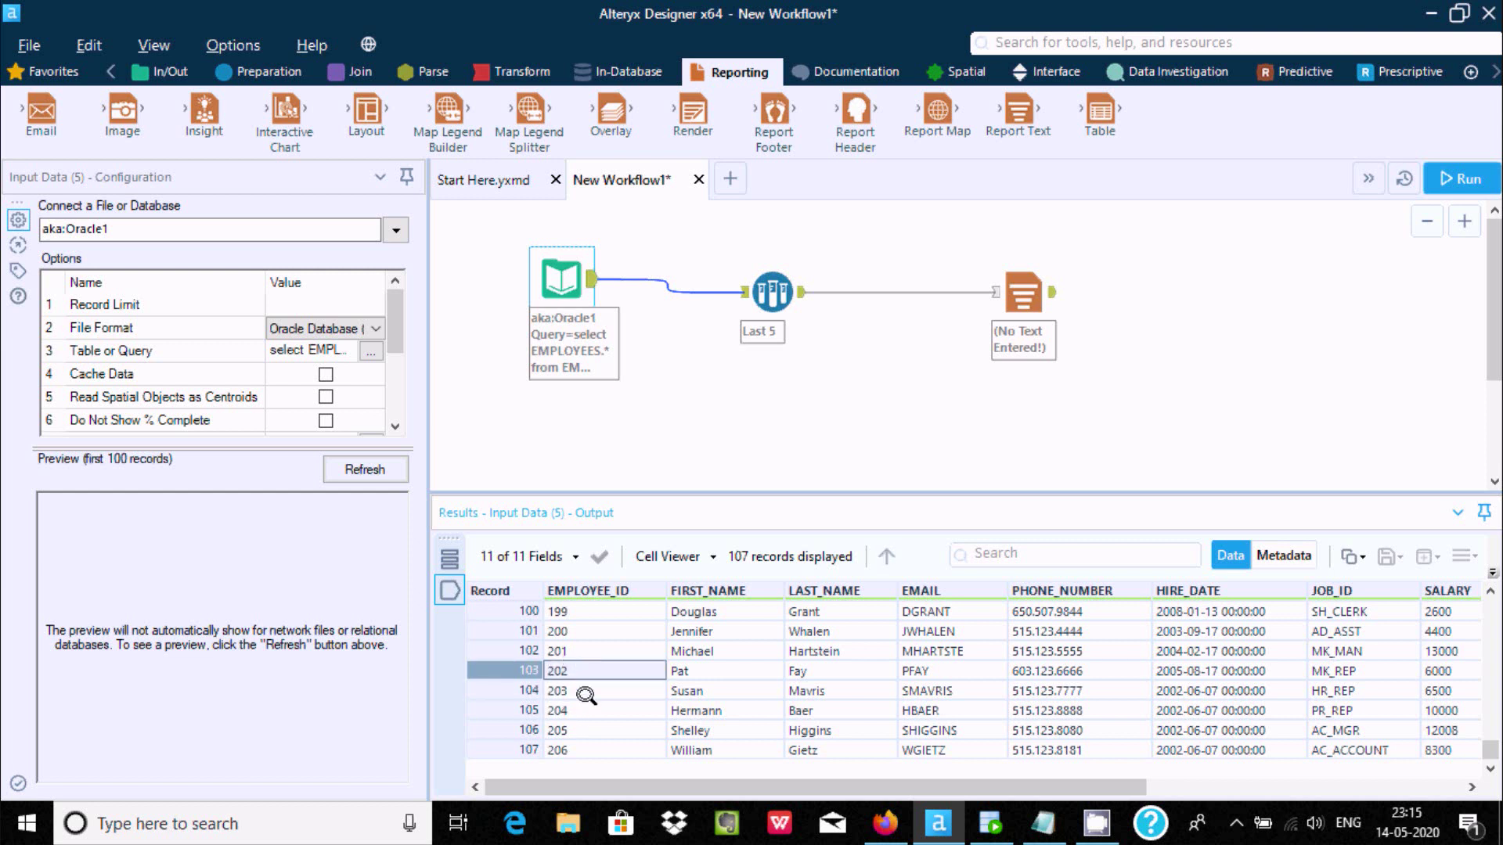
click(1028, 292)
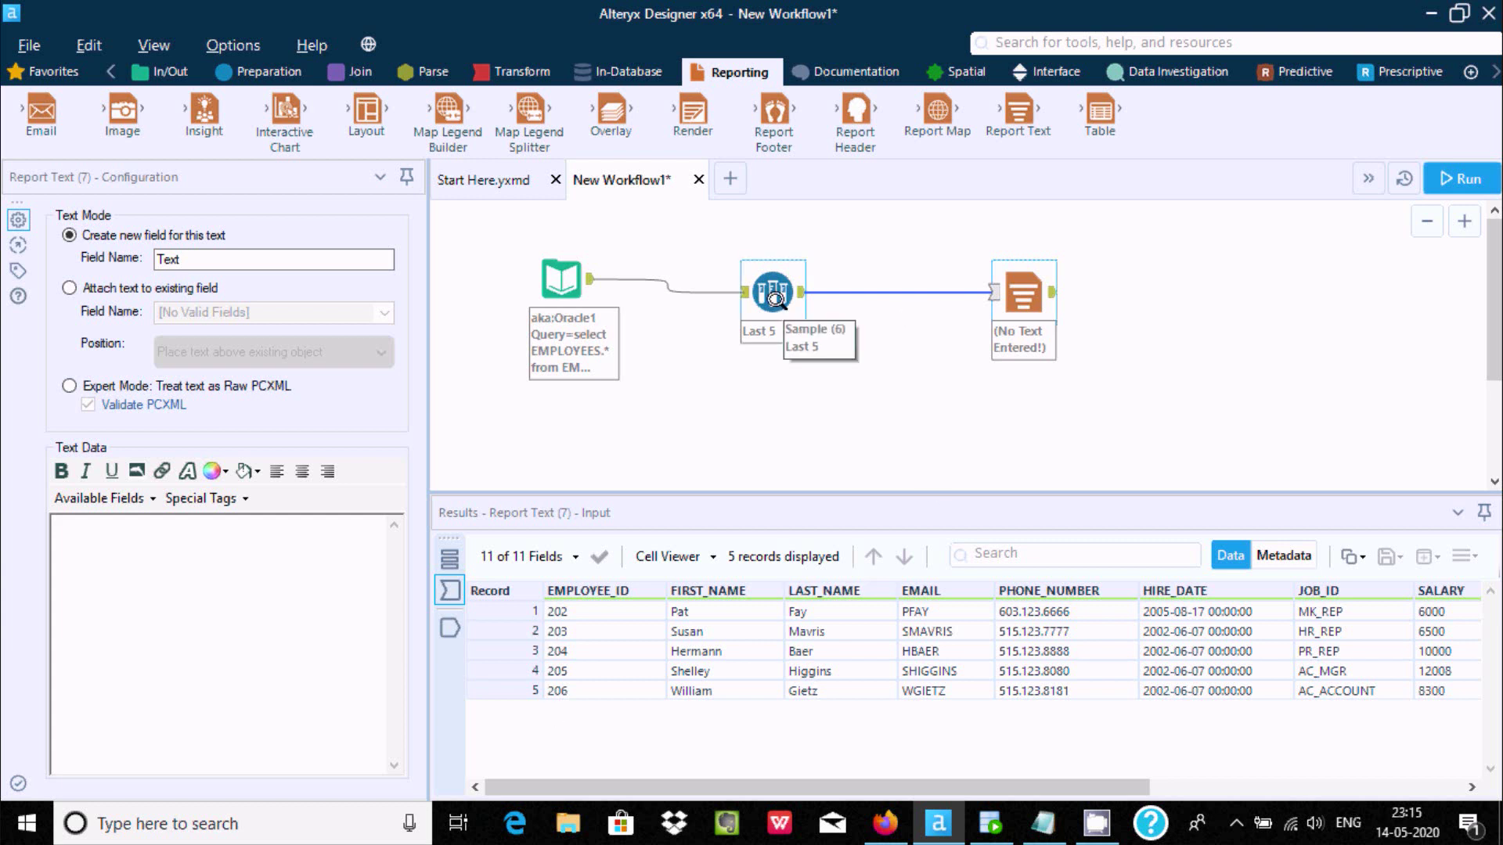
Step: Change the sample type to Skip 1st N rows and check the first five records at the Sample input
click(773, 290)
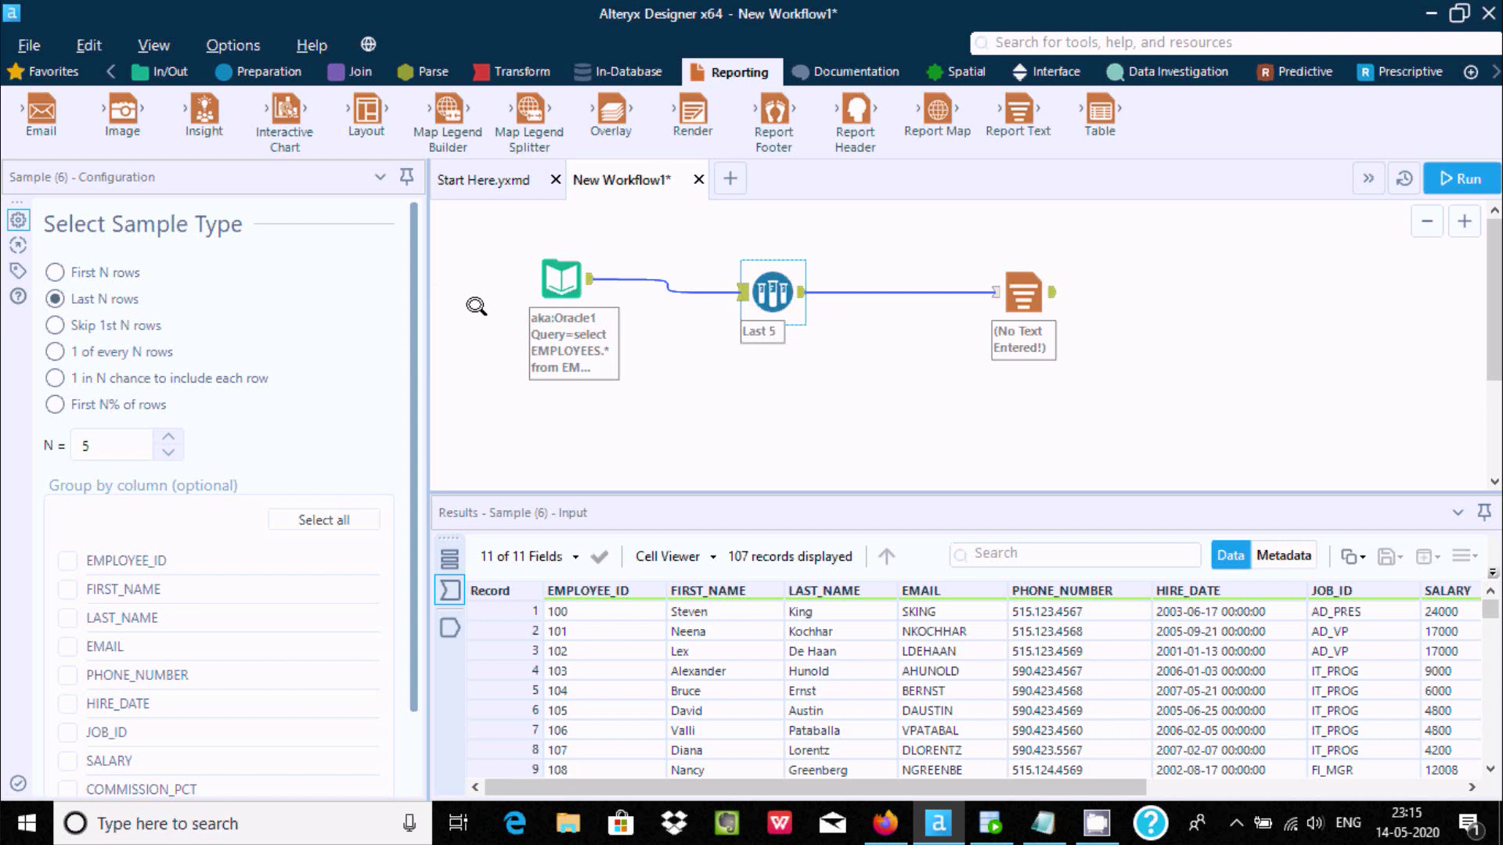
click(61, 323)
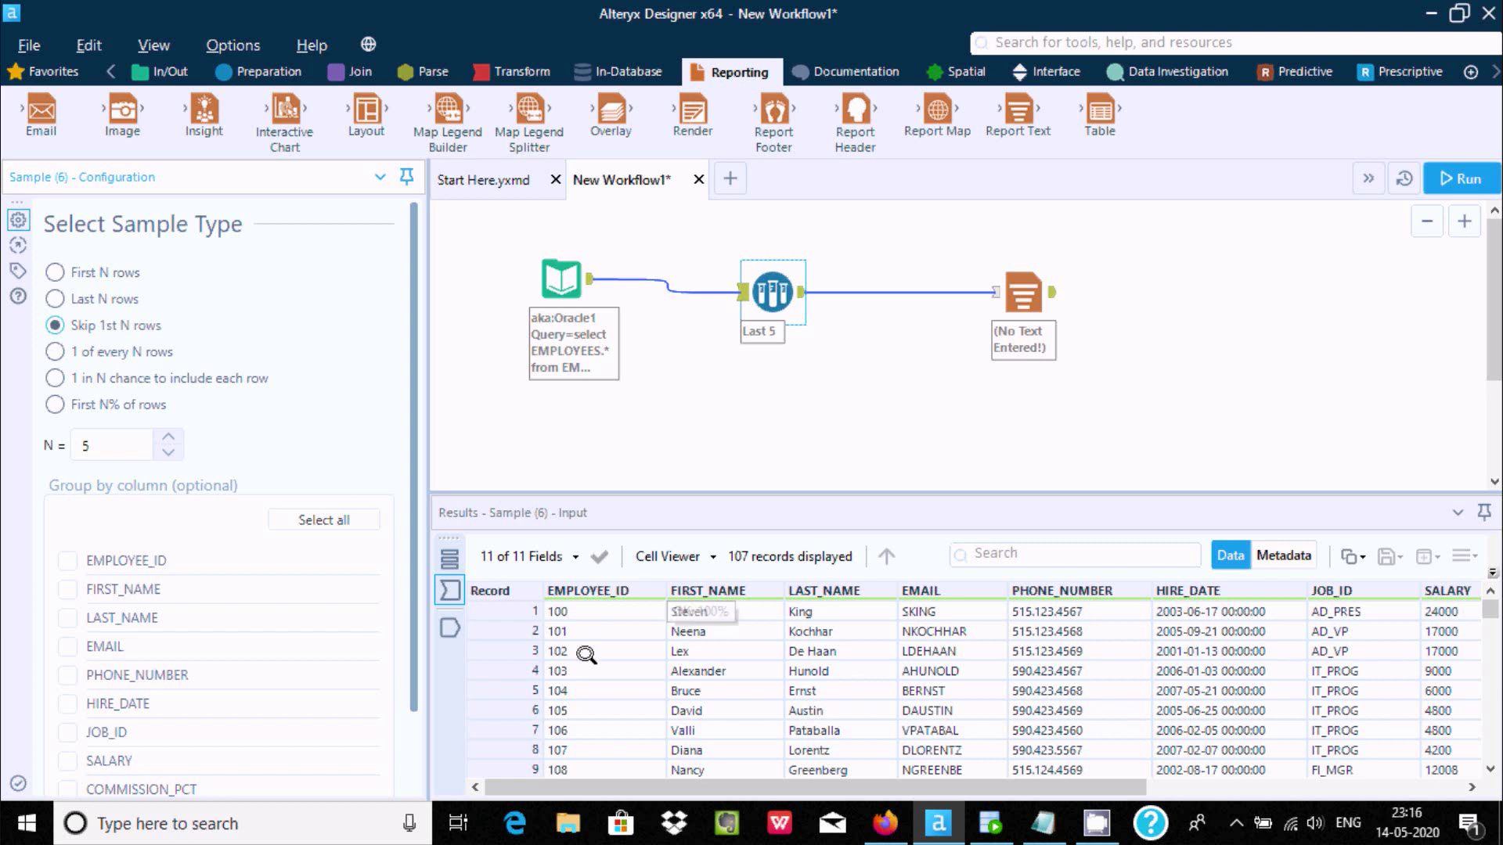
click(548, 688)
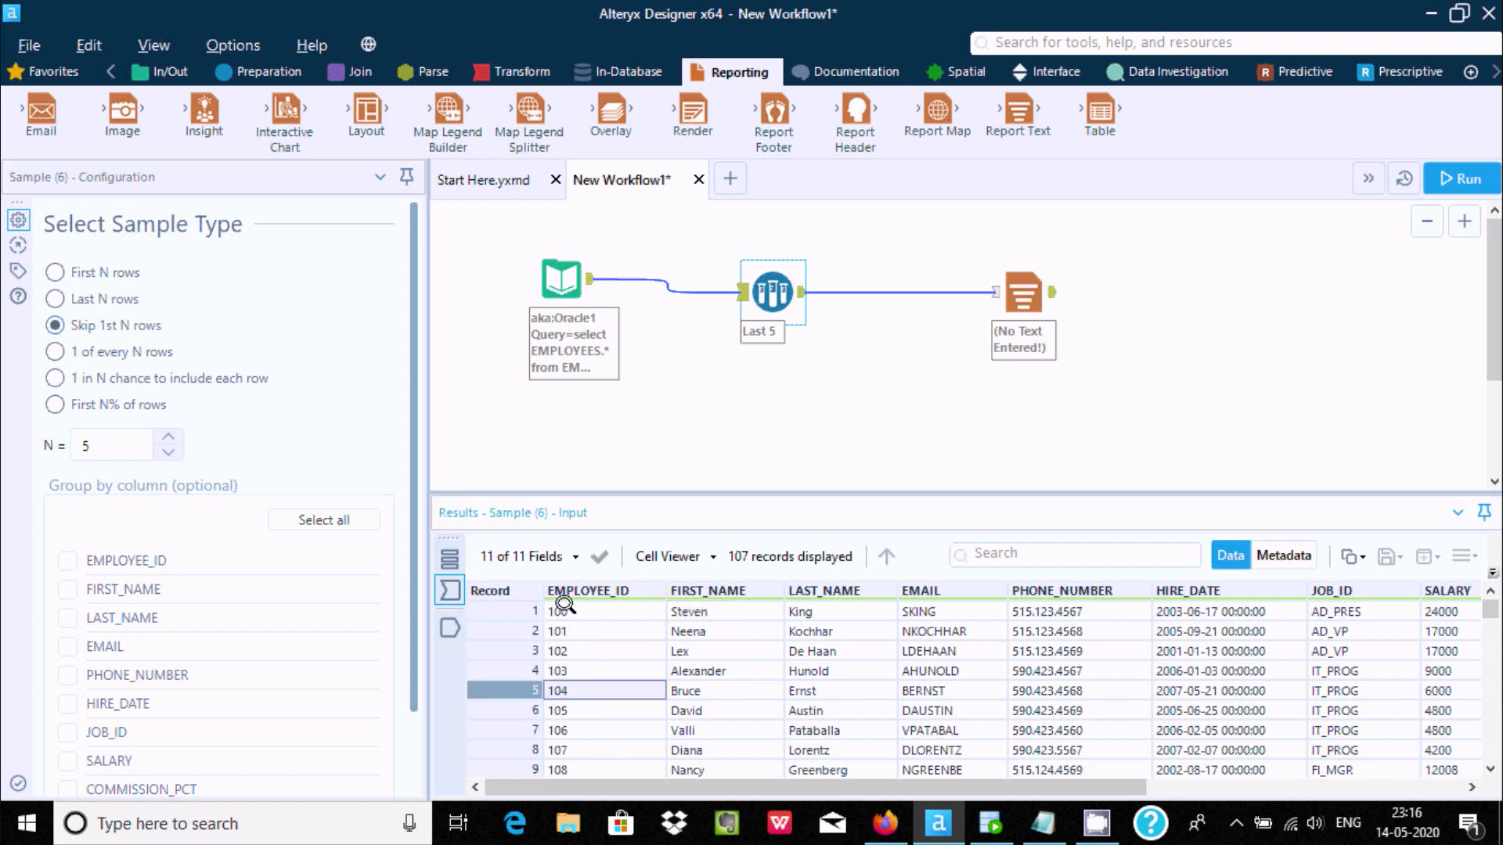
click(564, 608)
click(562, 688)
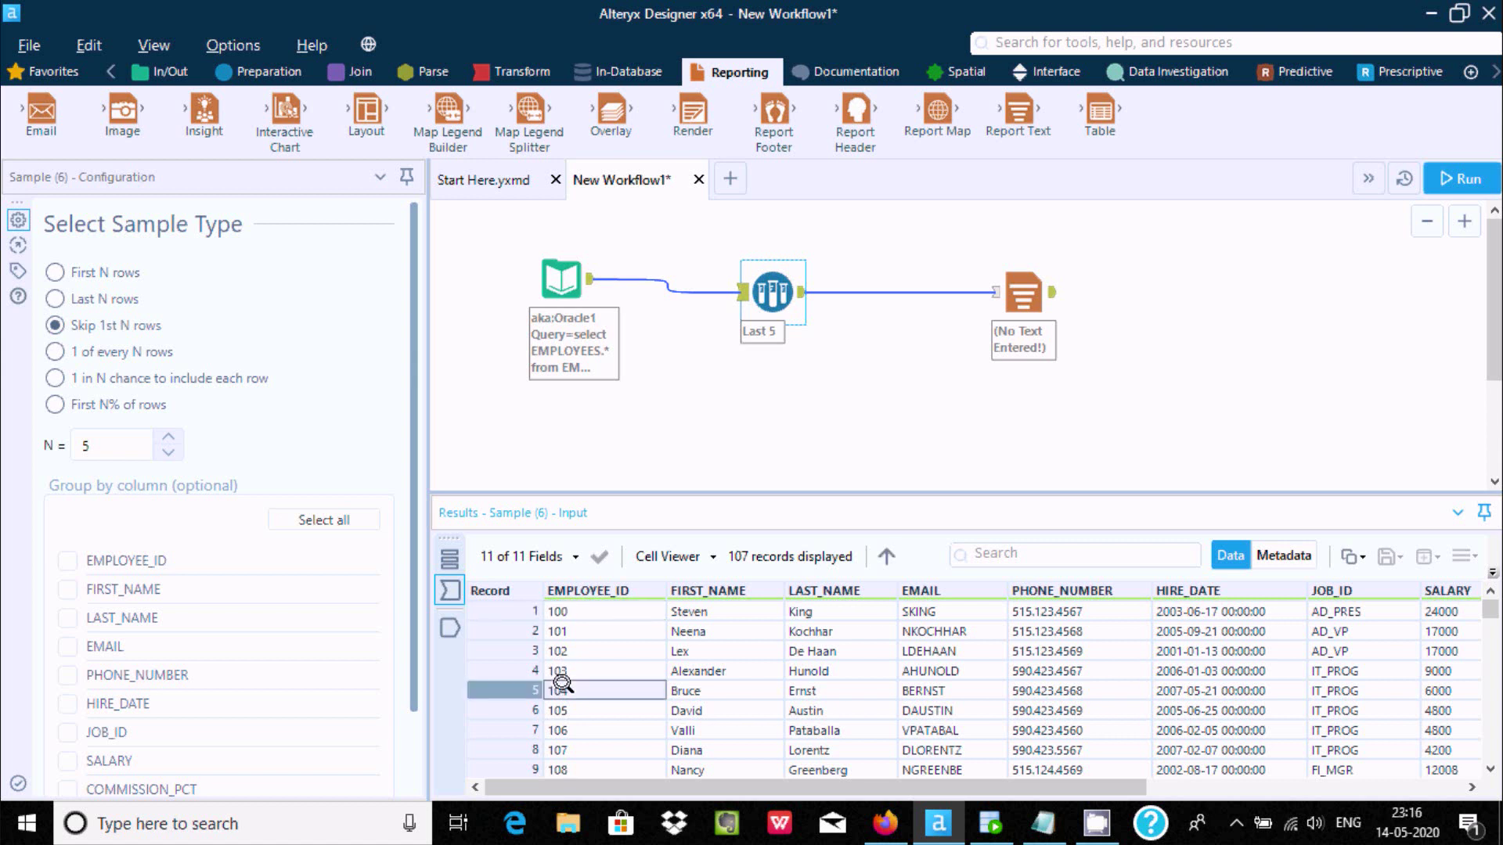
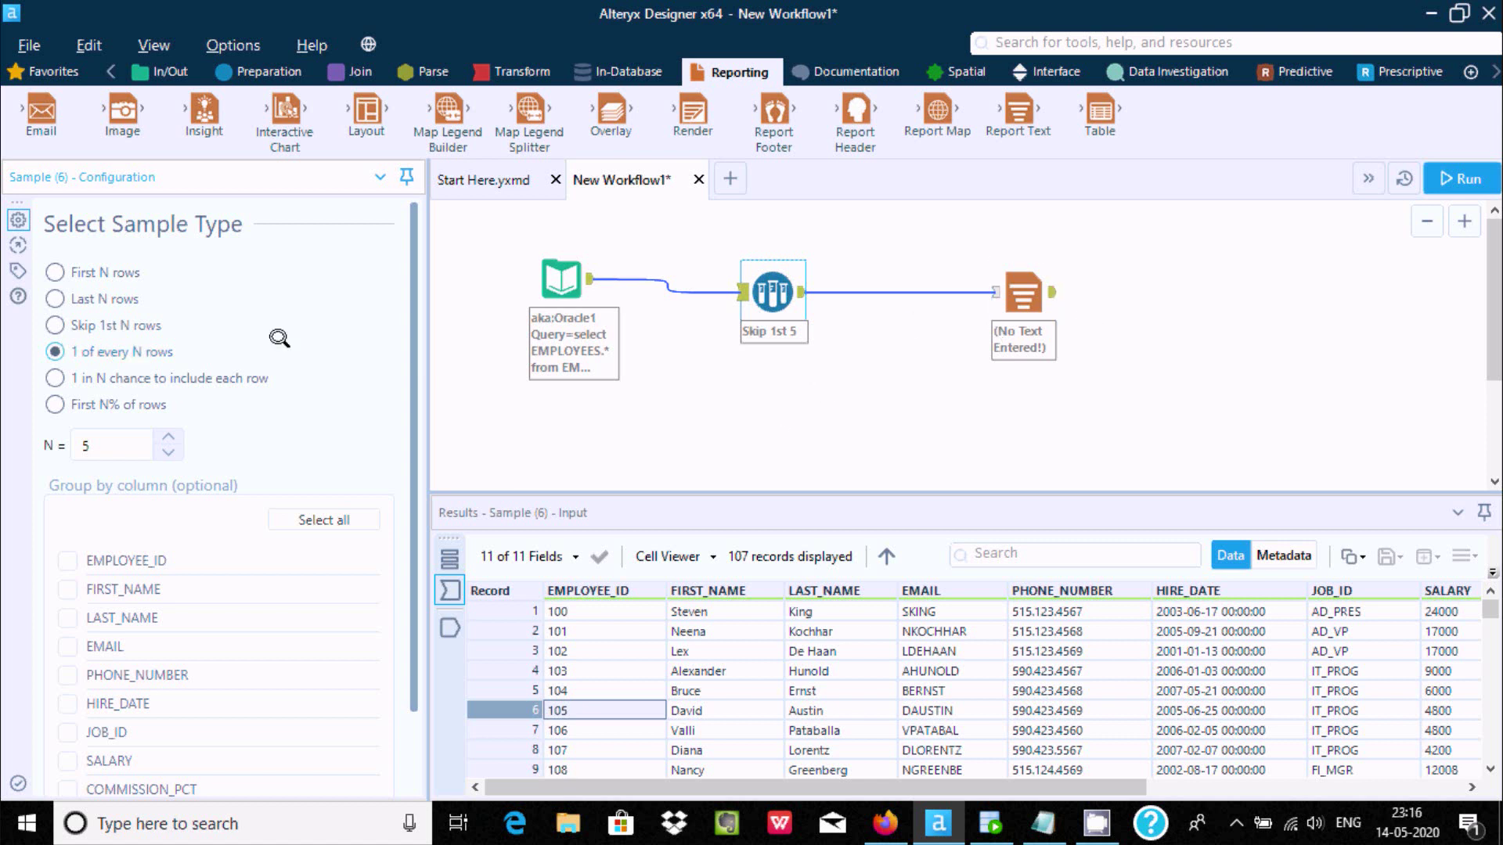
Step: Set N to 10 for the 1 of every N rows sample, run the workflow and view the Report Text input records
click(104, 436)
key(BackSpace)
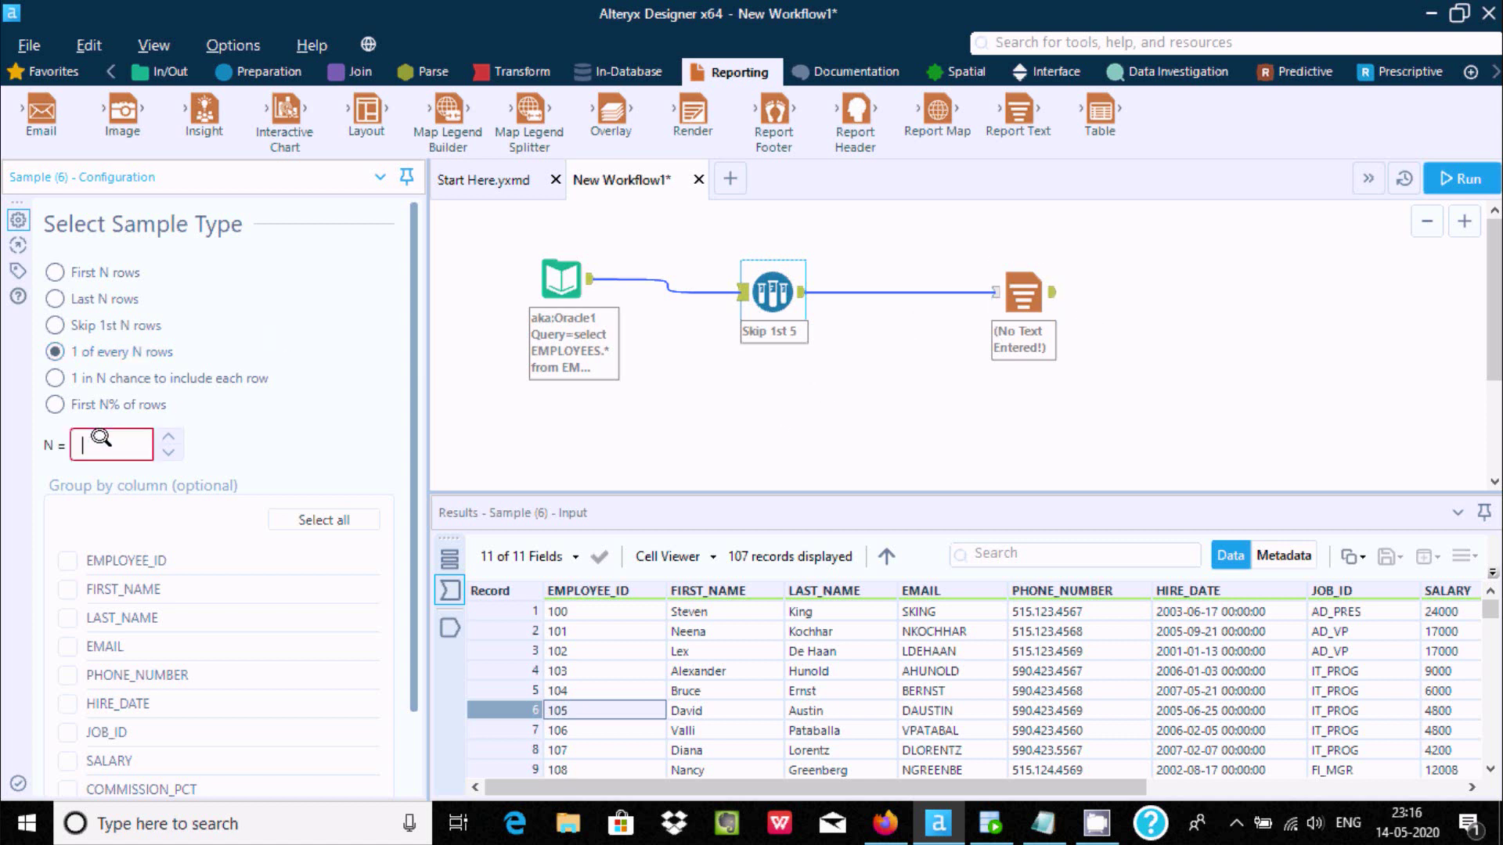
text(10)
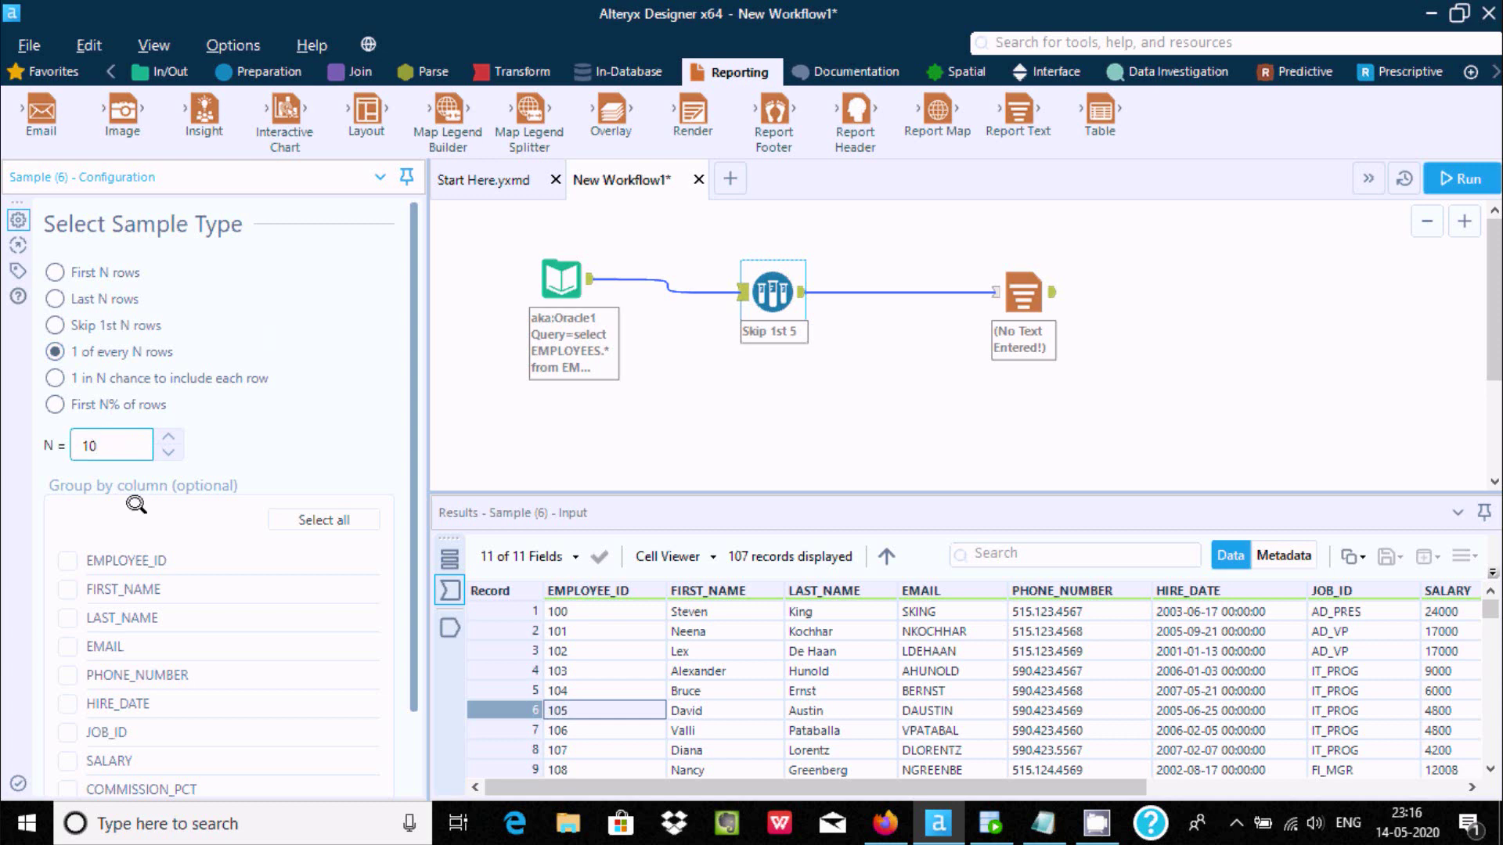
click(1461, 179)
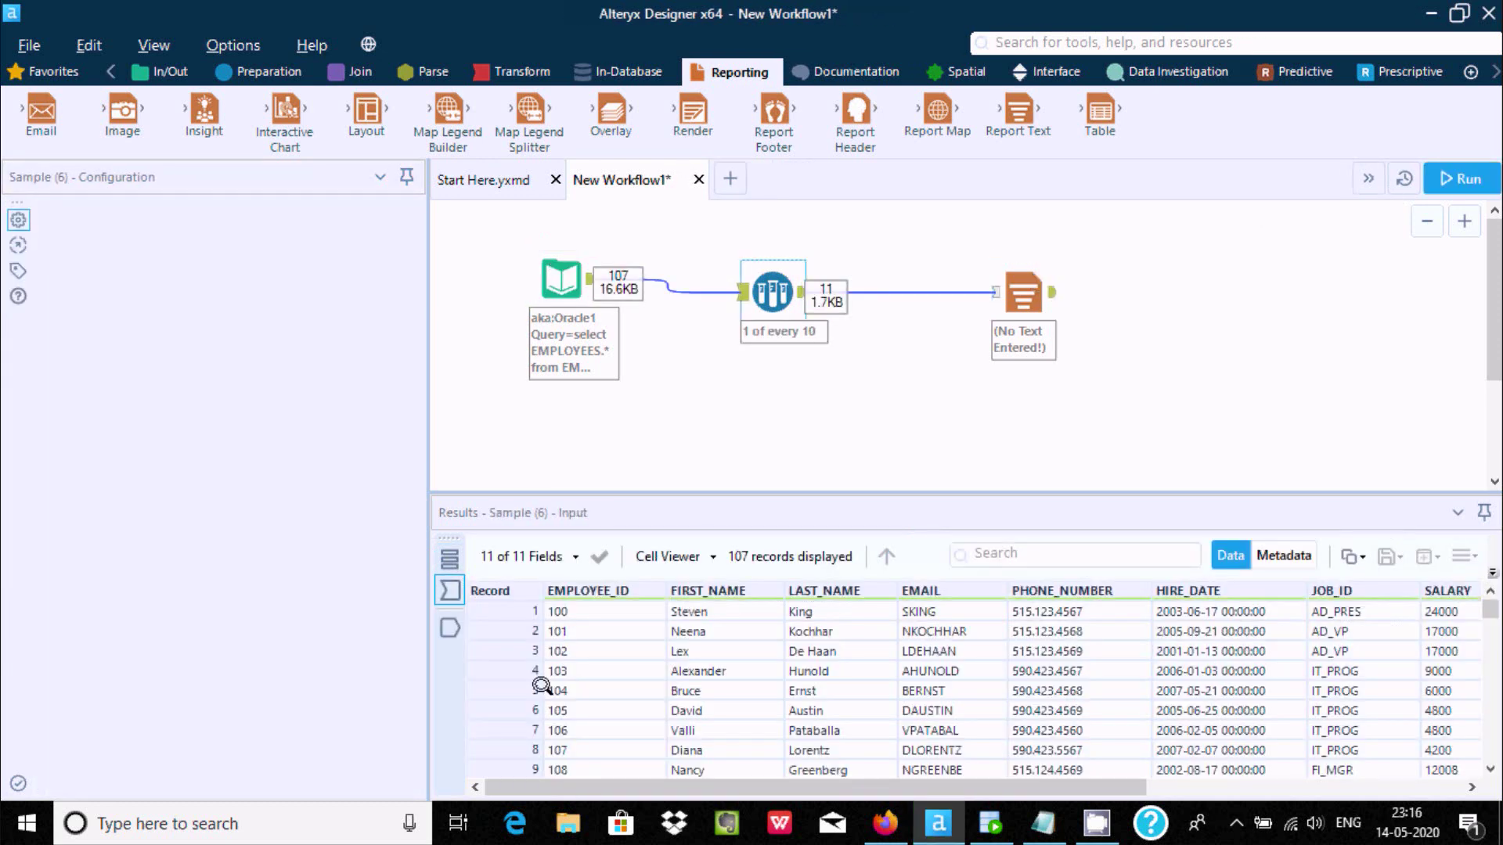
click(768, 336)
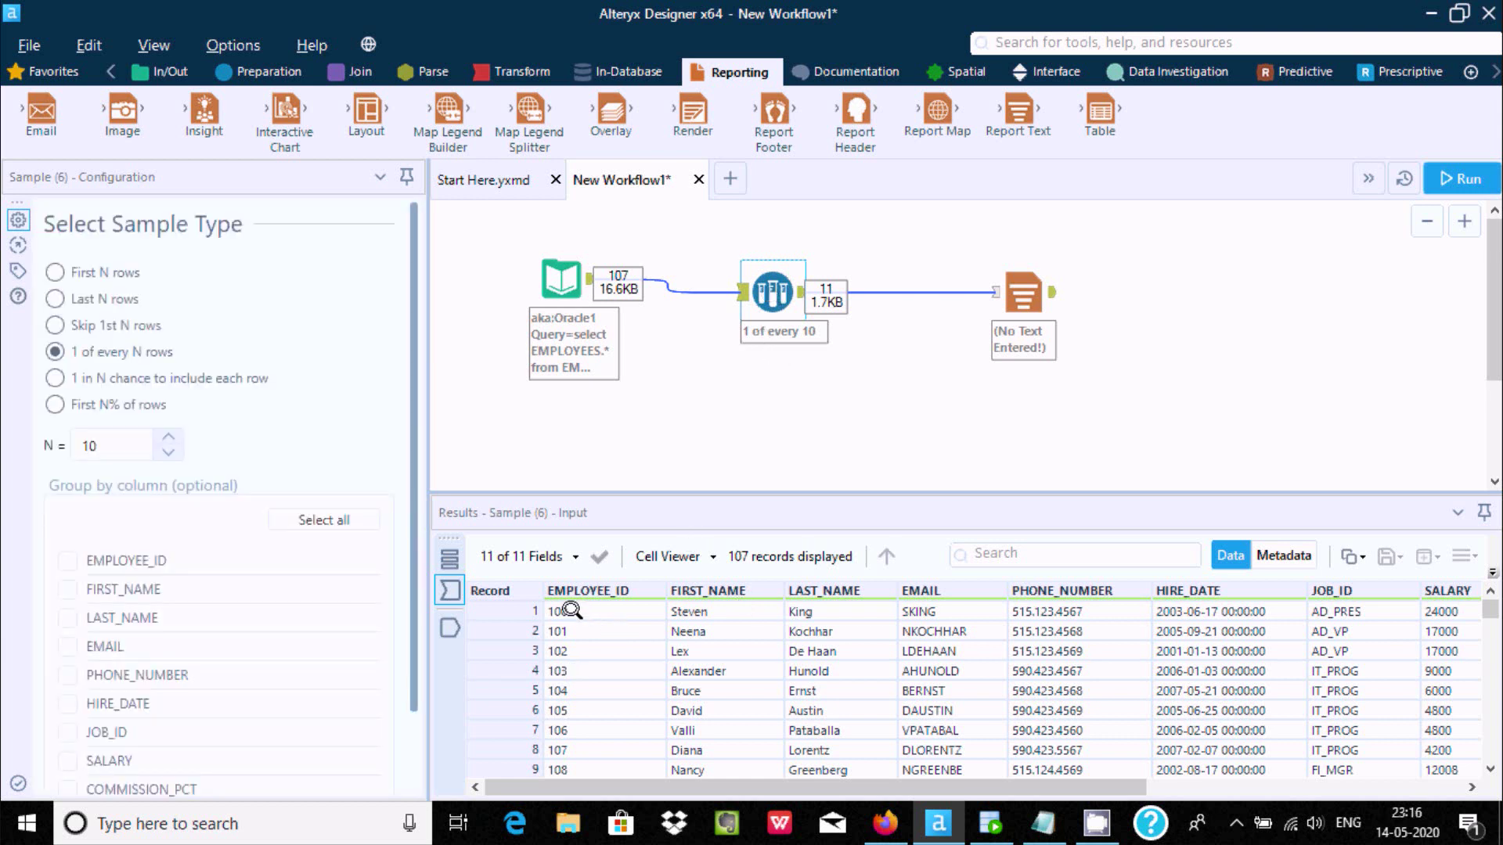
click(1021, 293)
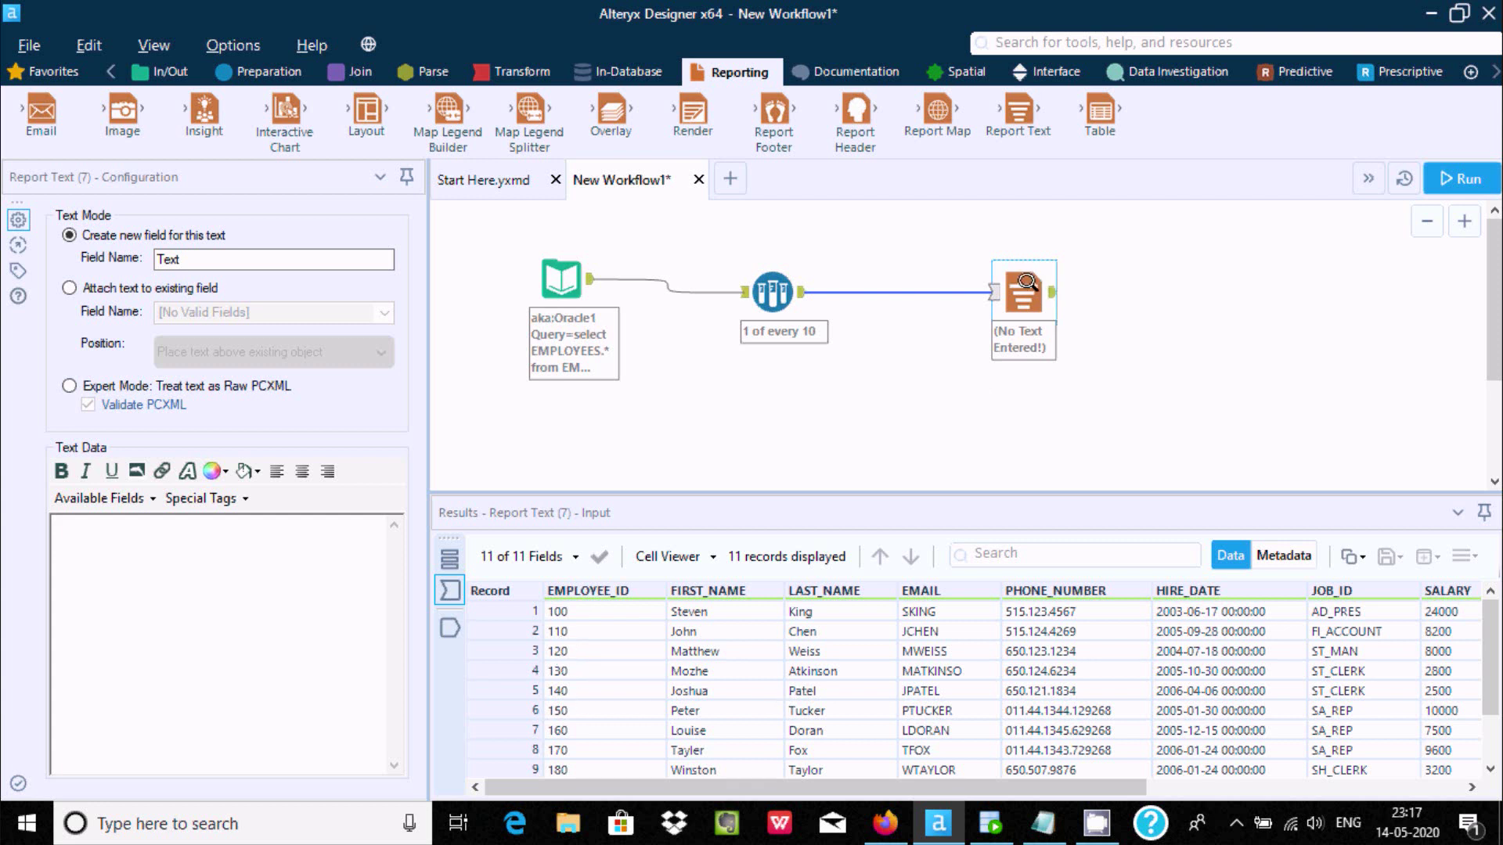
Step: Switch the sample type to 1 in N chance to include each row, run the workflow and view the Report Text input records
click(764, 272)
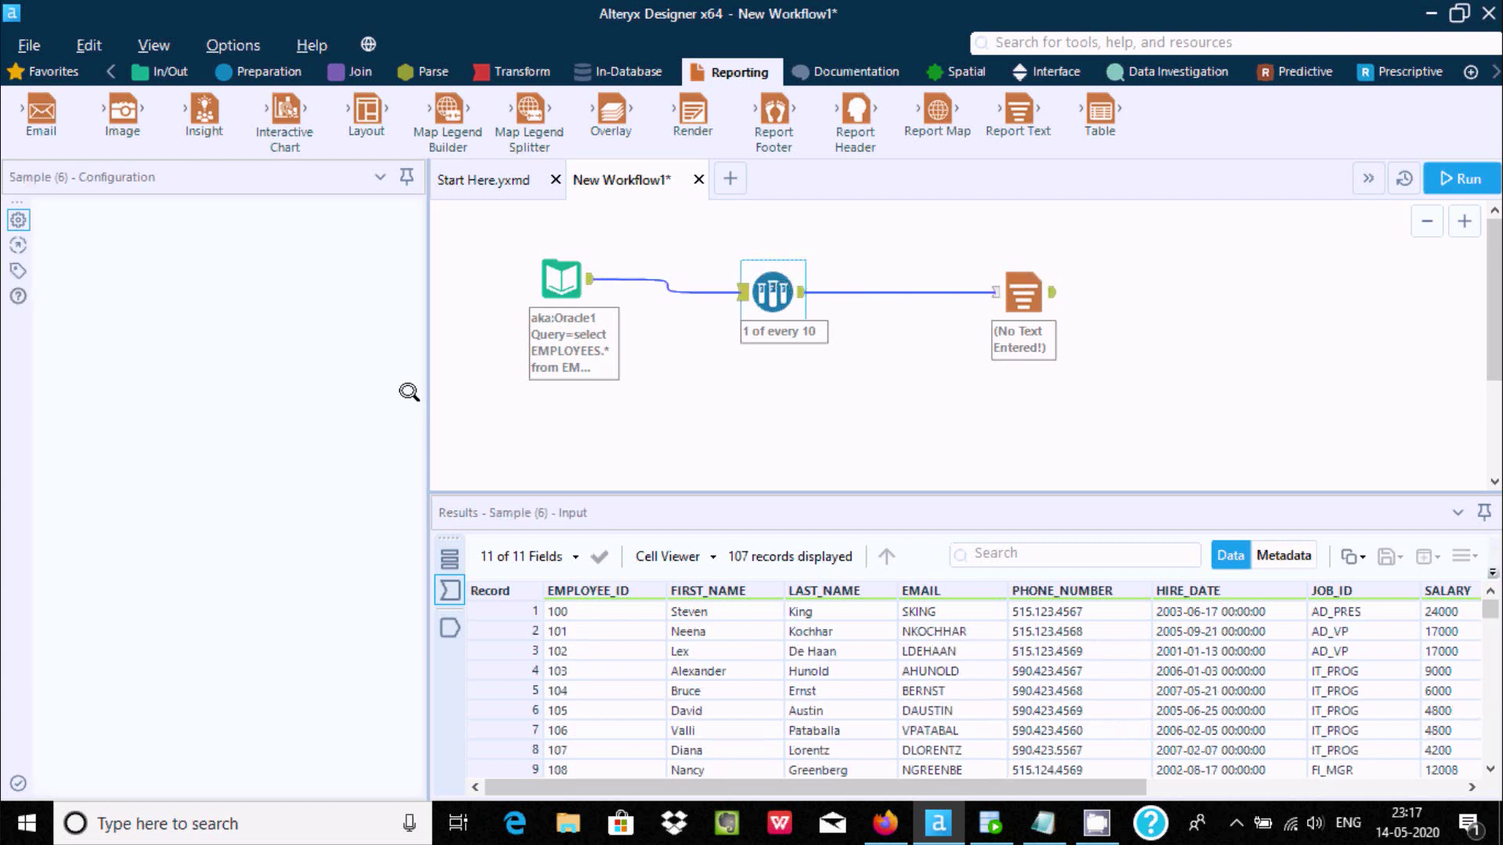
click(92, 378)
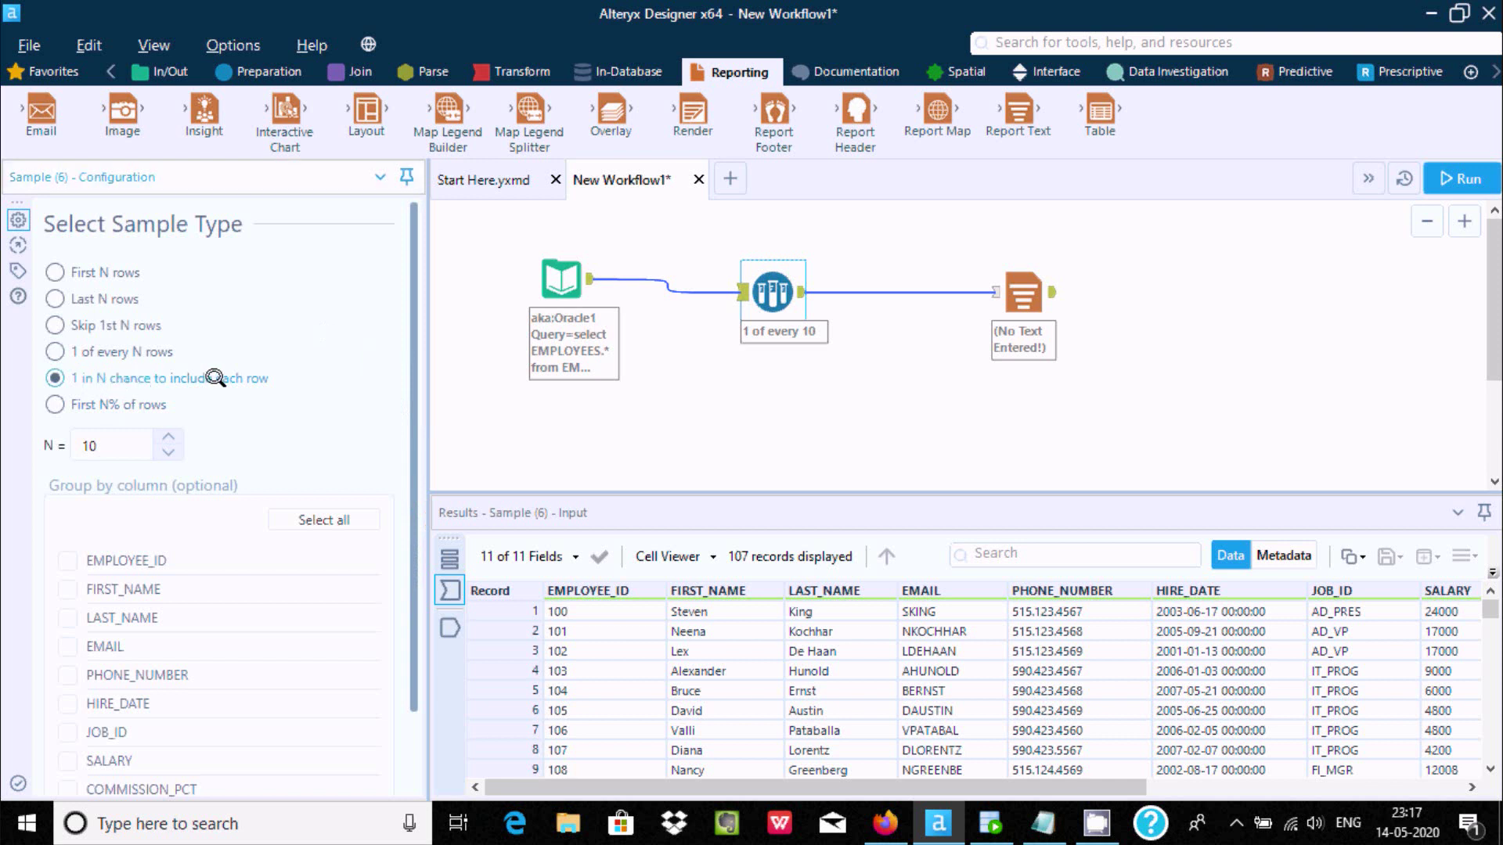
click(1460, 179)
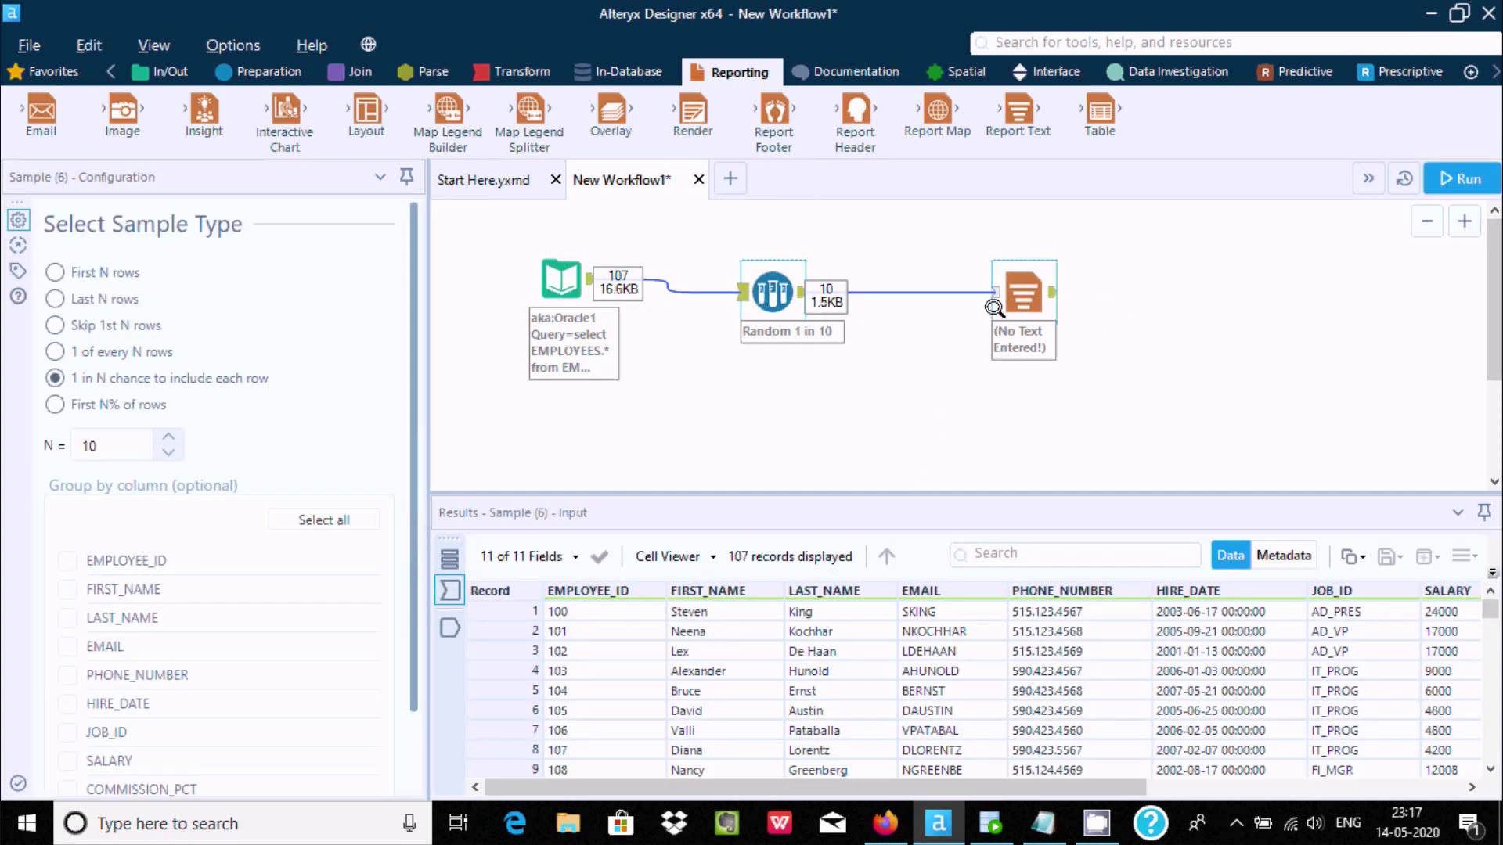
click(1021, 294)
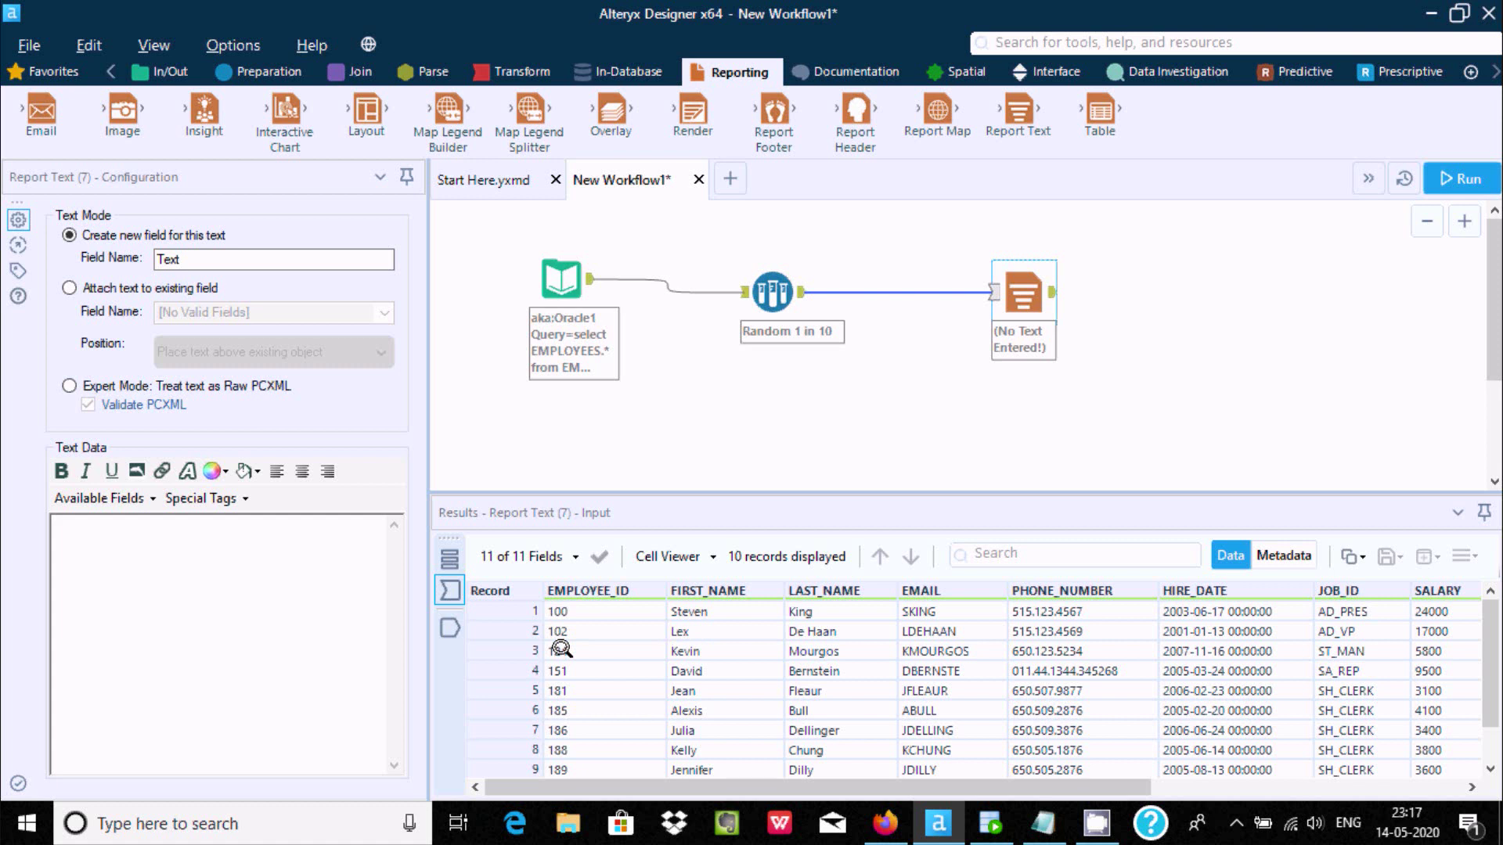
Step: Set the sample type to First N% of rows, run the workflow and compare the Report Text input with the Sample input
click(767, 304)
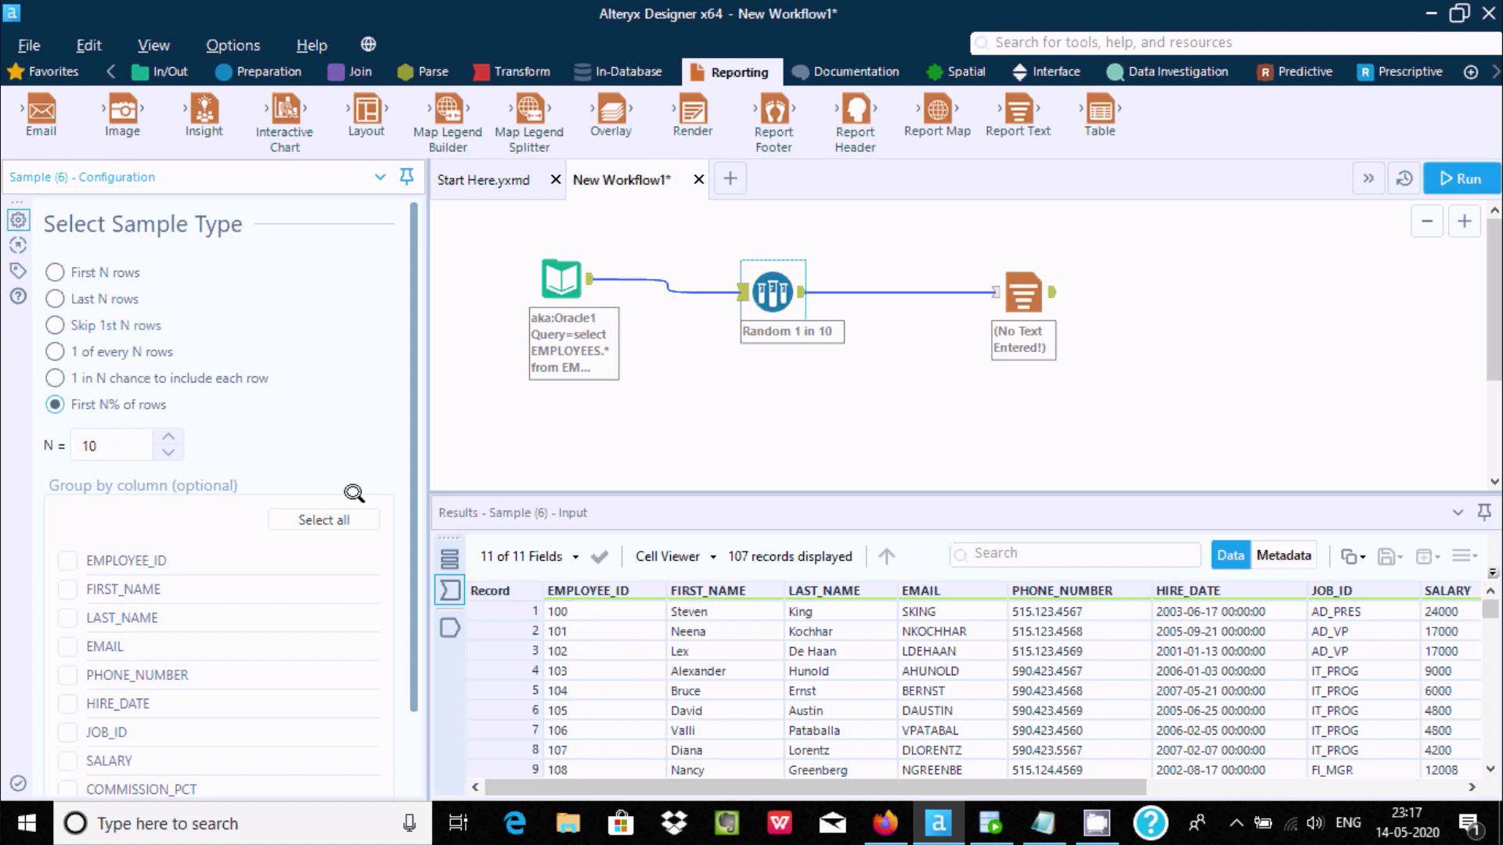
click(1460, 178)
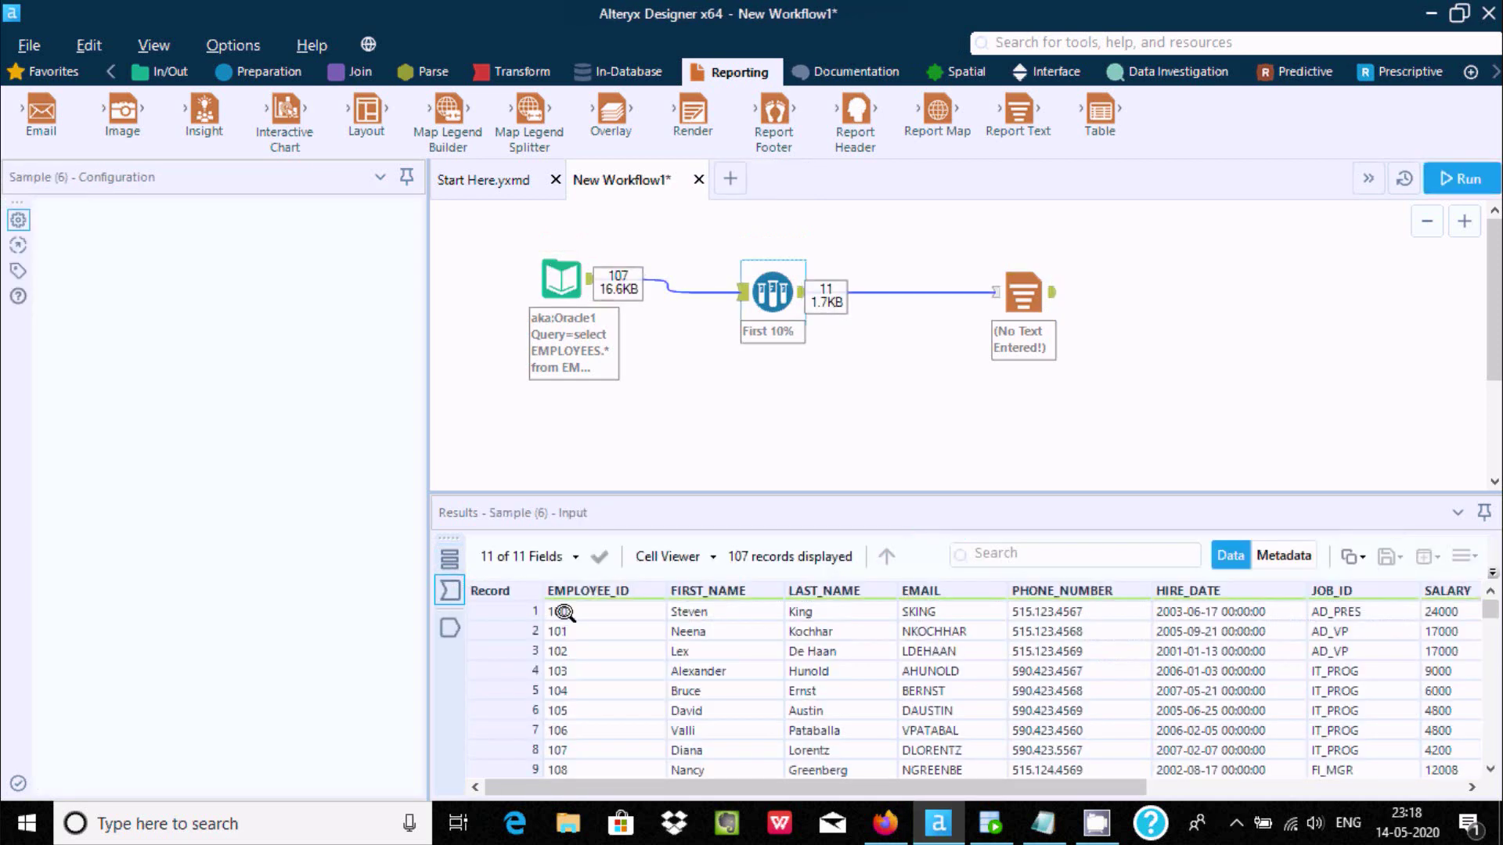
click(564, 609)
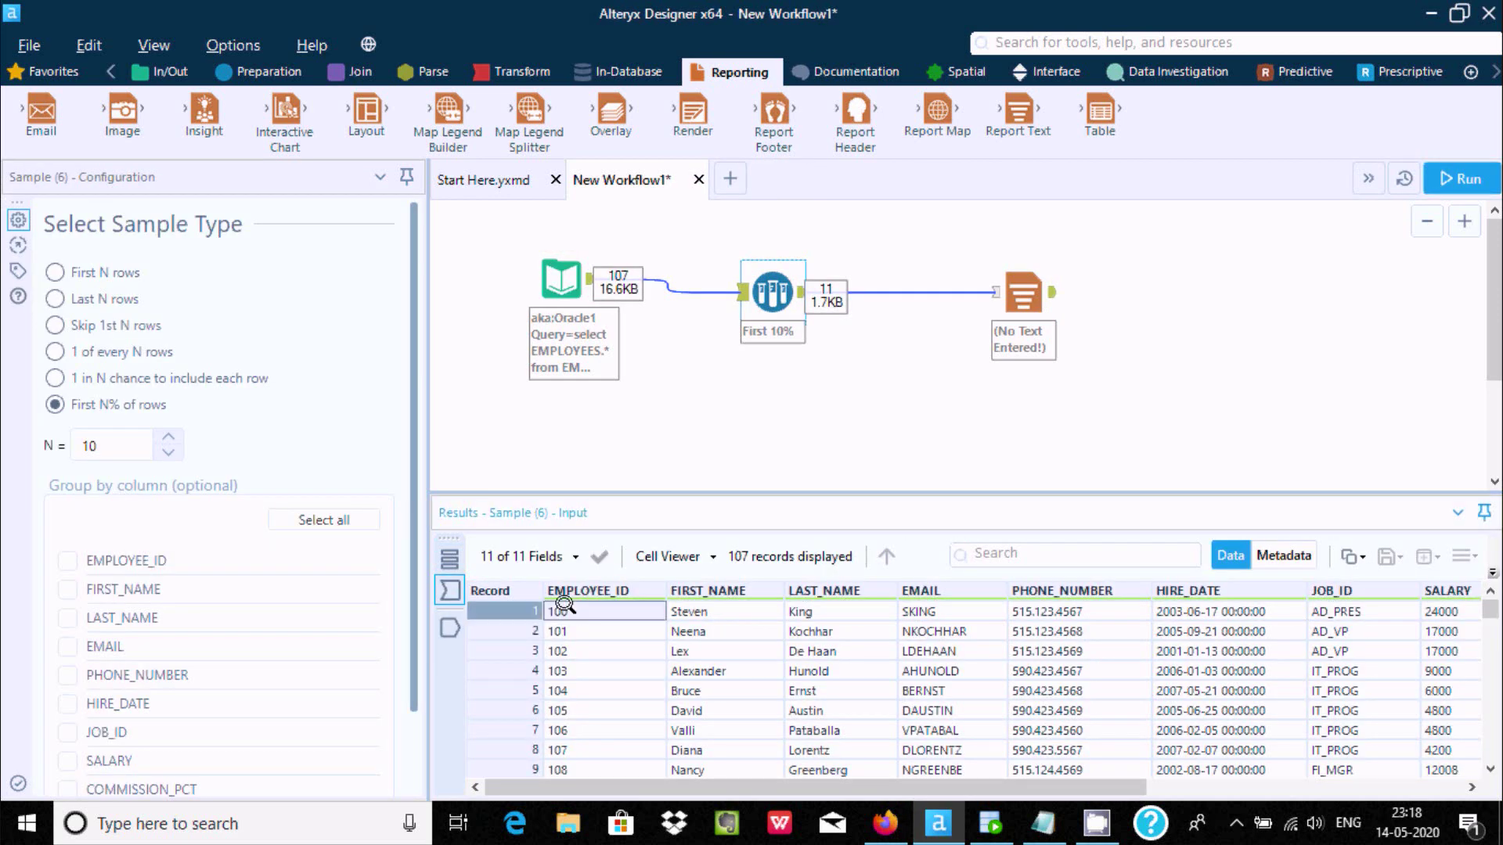
click(1023, 295)
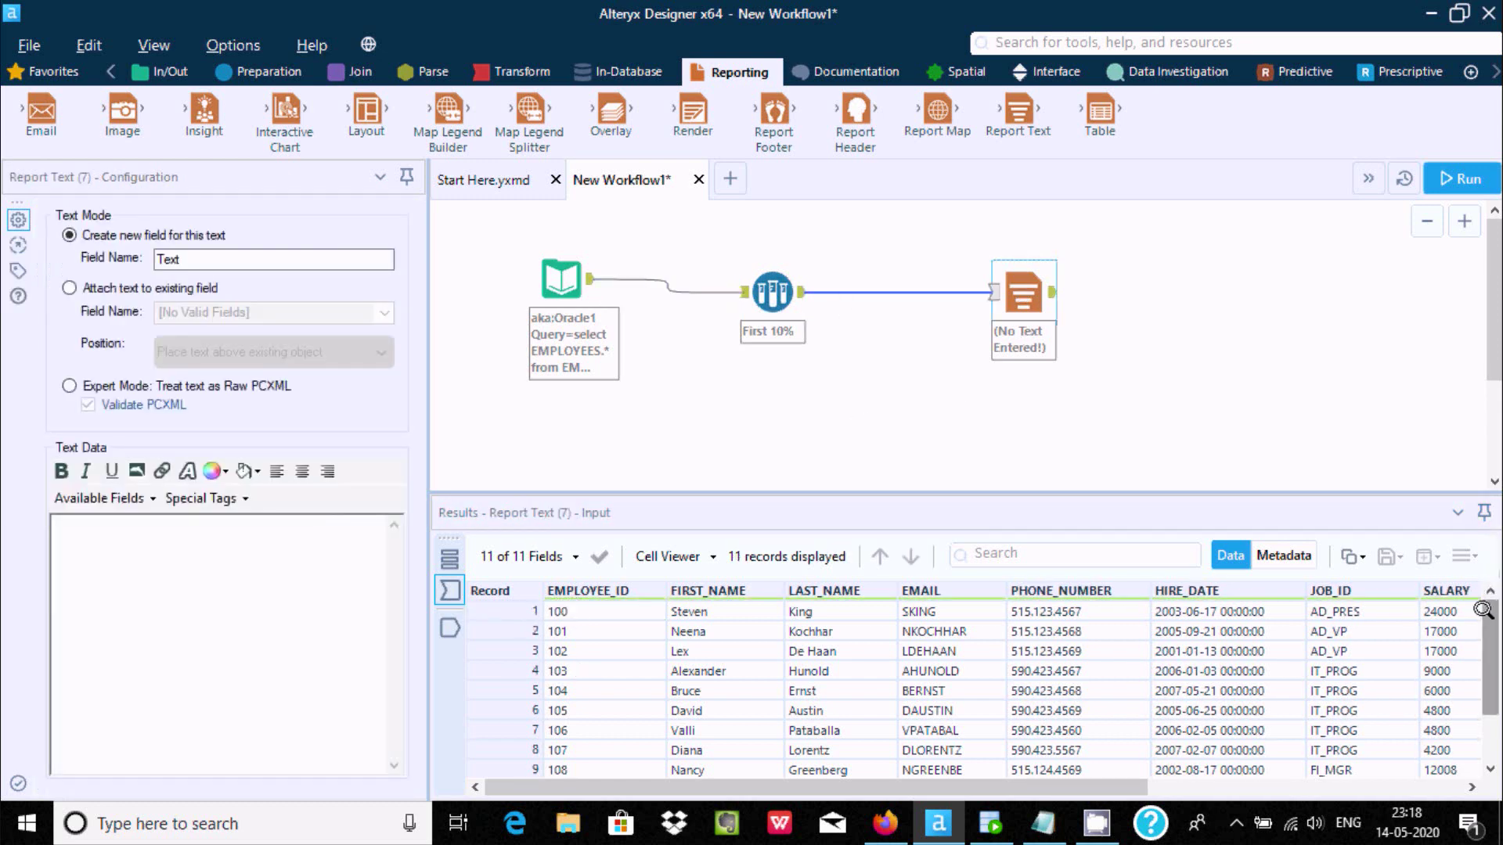
drag(1484, 609, 1483, 714)
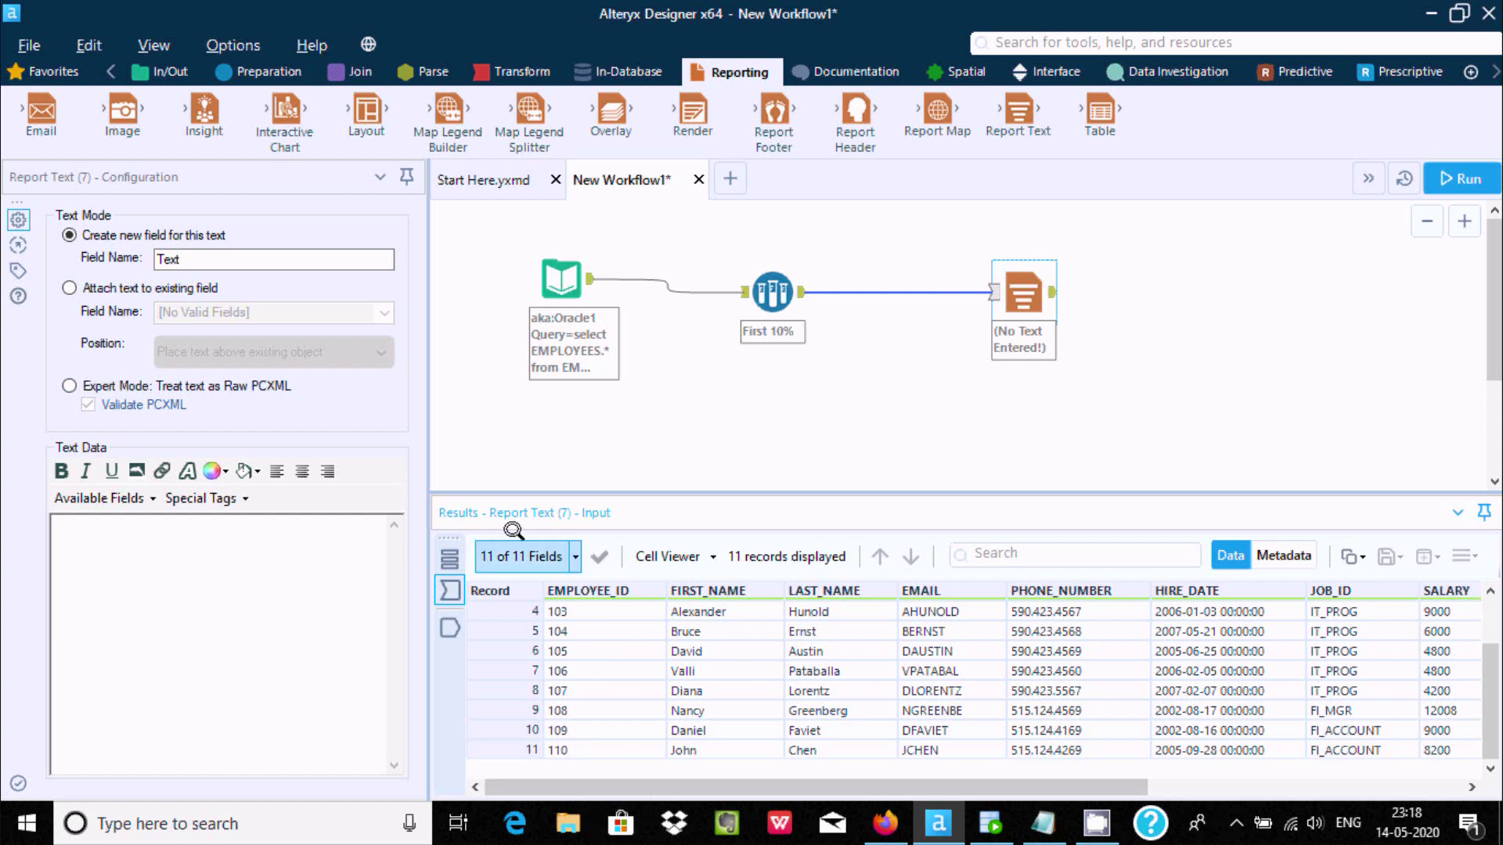
click(747, 283)
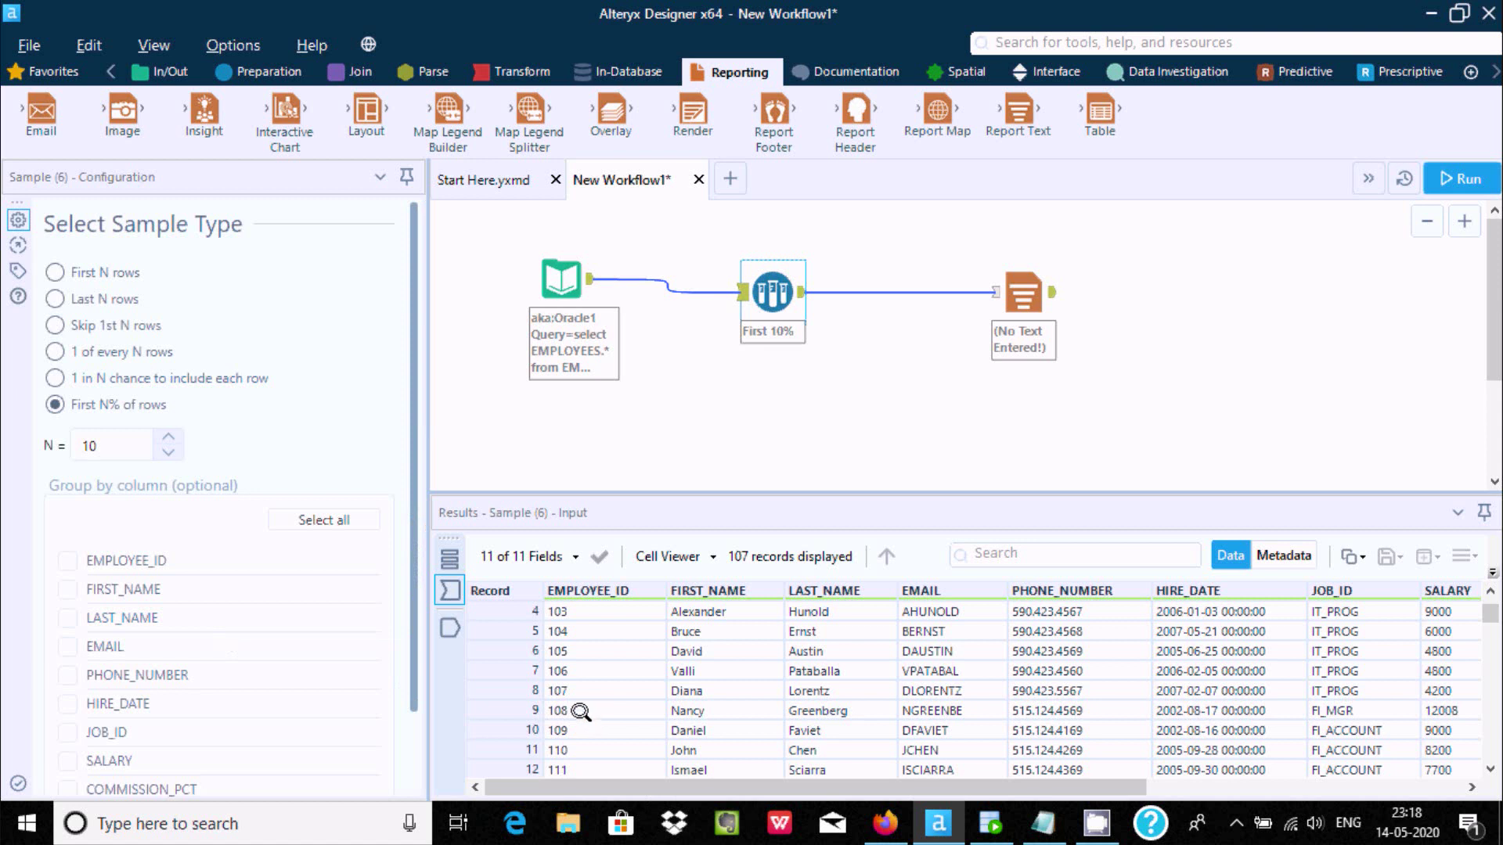
scroll(519, 627, up, 1)
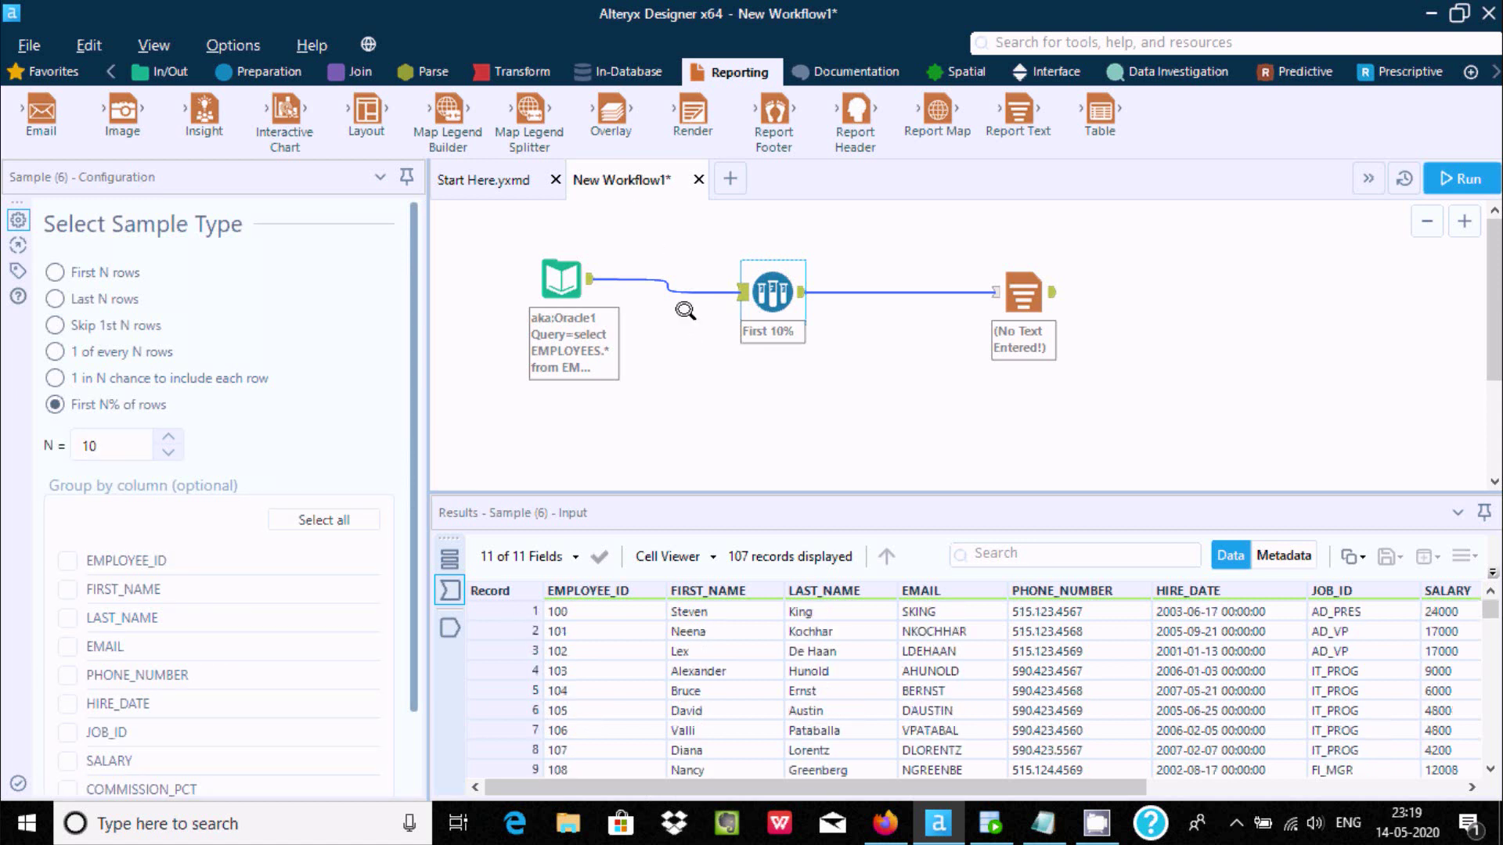